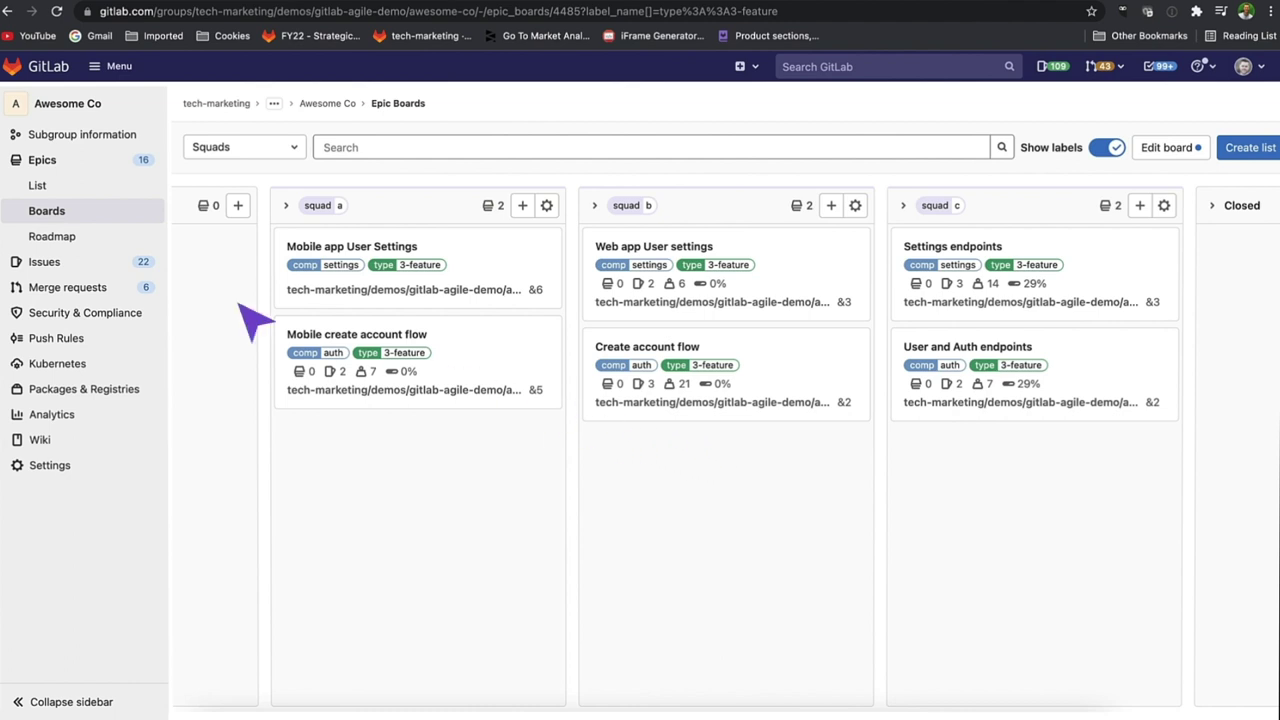
Open the Awesome Co issue boards and switch from the Build Track board to the Refine Track board.
{"action": "left_click", "coordinate": [97, 259]}
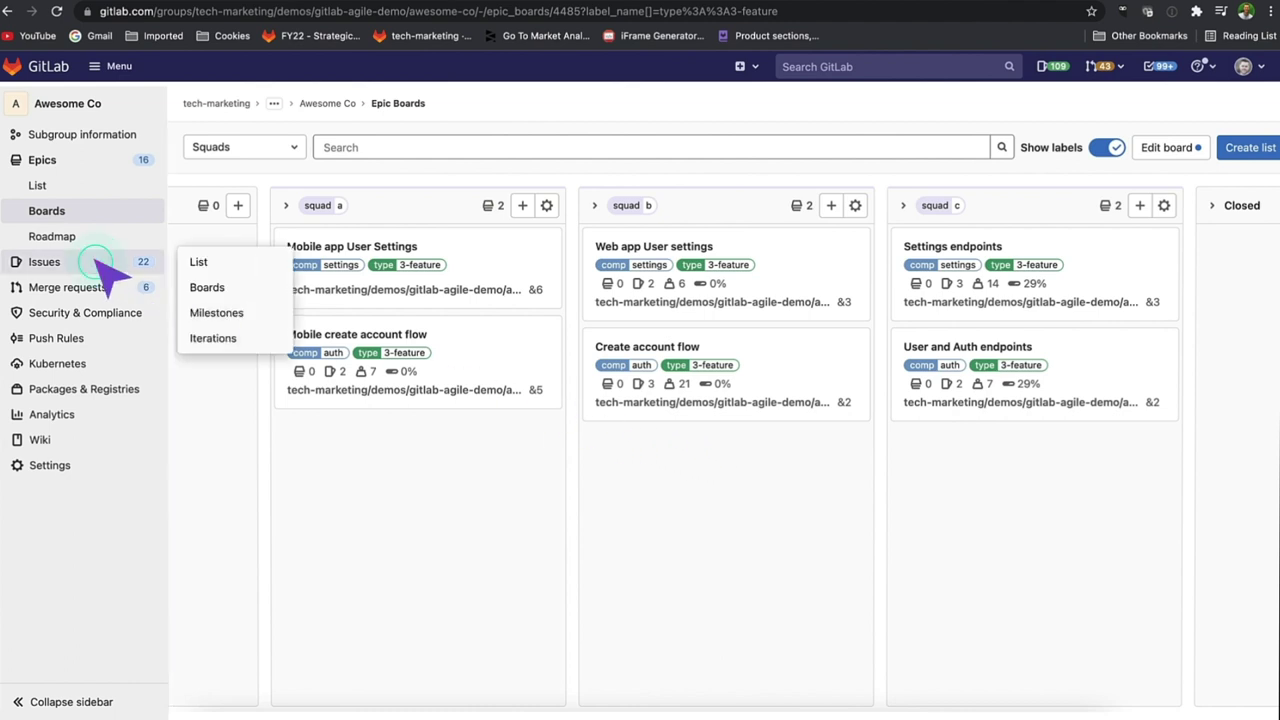
{"action": "left_click", "coordinate": [214, 287]}
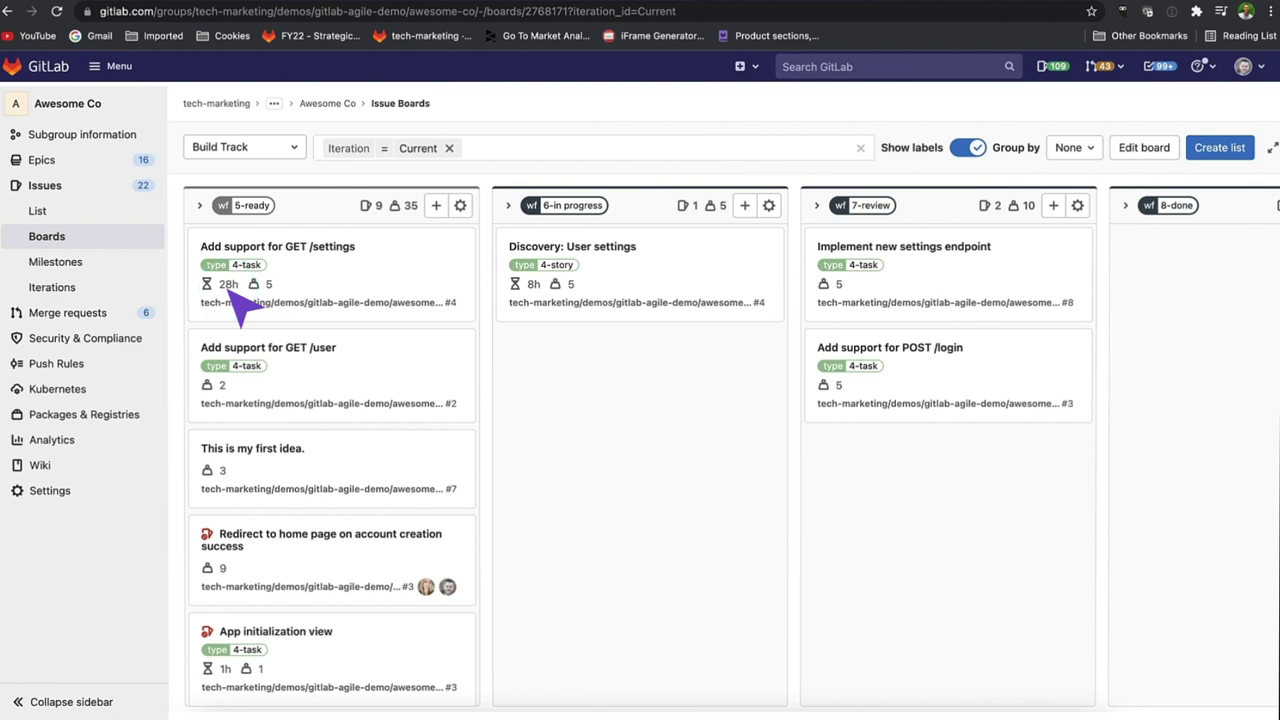
{"action": "left_click", "coordinate": [294, 148]}
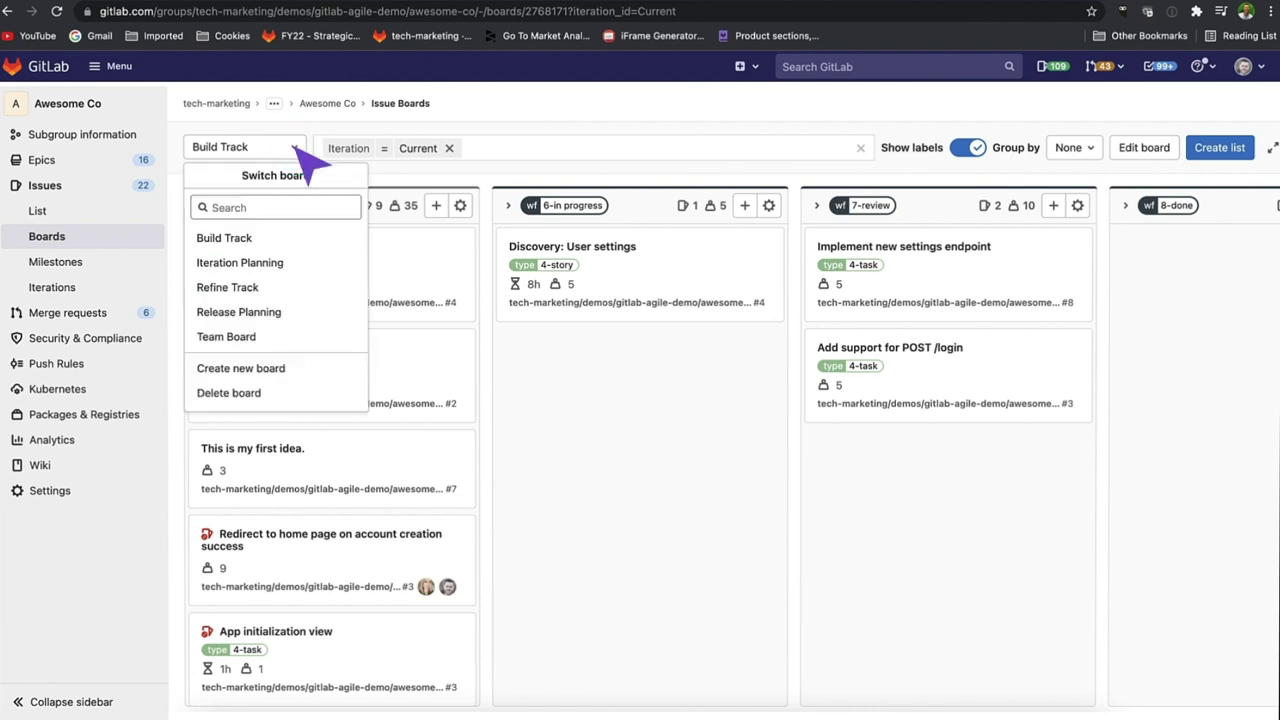
{"action": "left_click", "coordinate": [266, 288]}
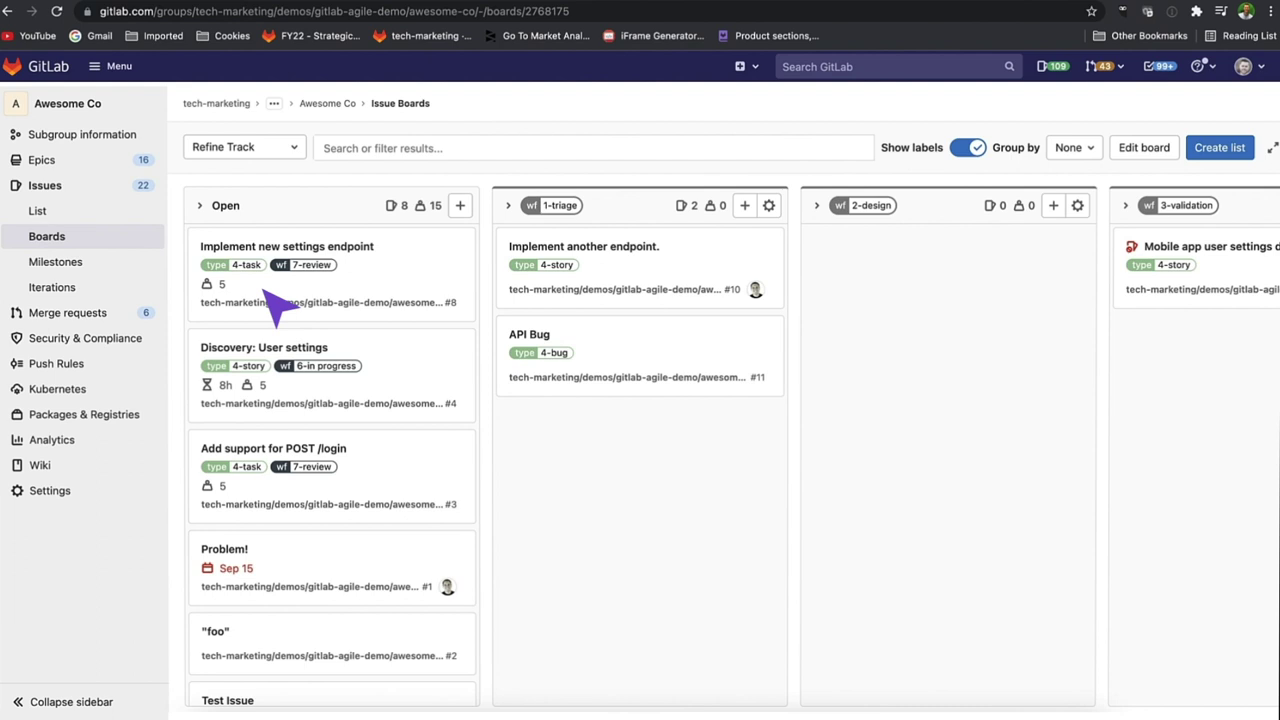
Collapse the Open list on the Refine Track board and look through its workflow lists.
{"action": "left_click", "coordinate": [195, 205]}
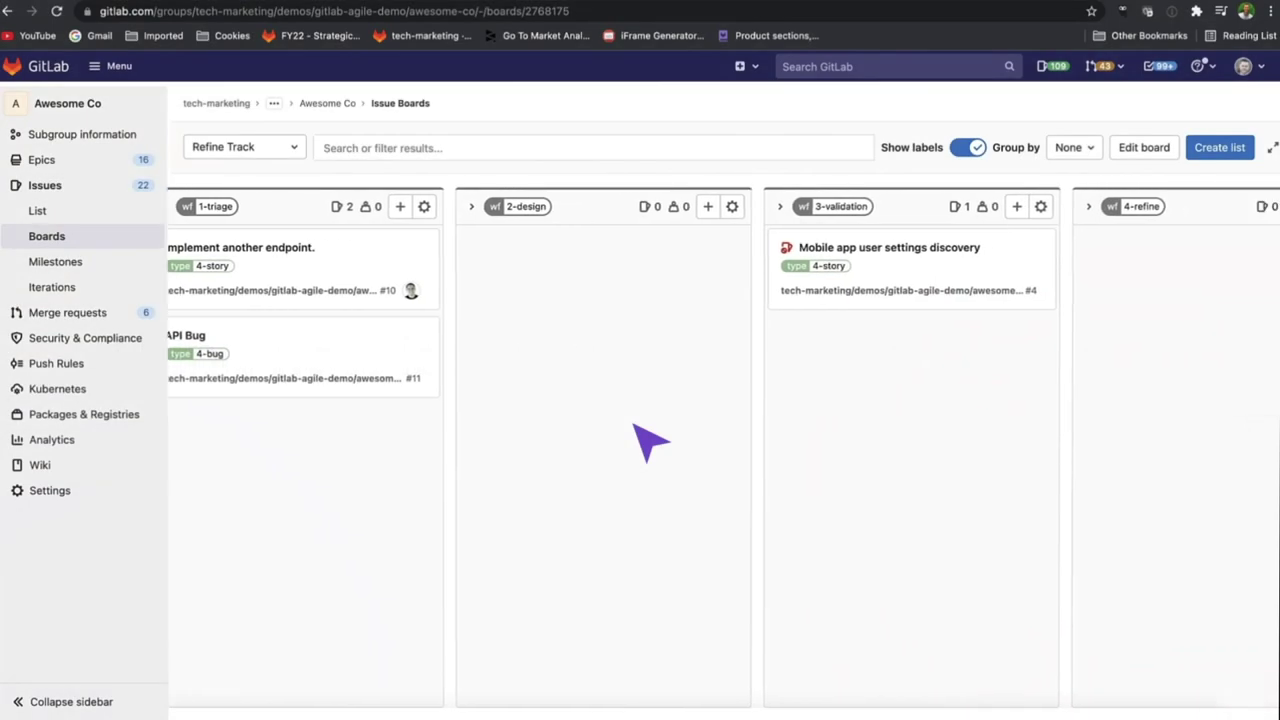
{"action": "scroll", "coordinate": [650, 440], "scroll_direction": "right", "scroll_amount": 5}
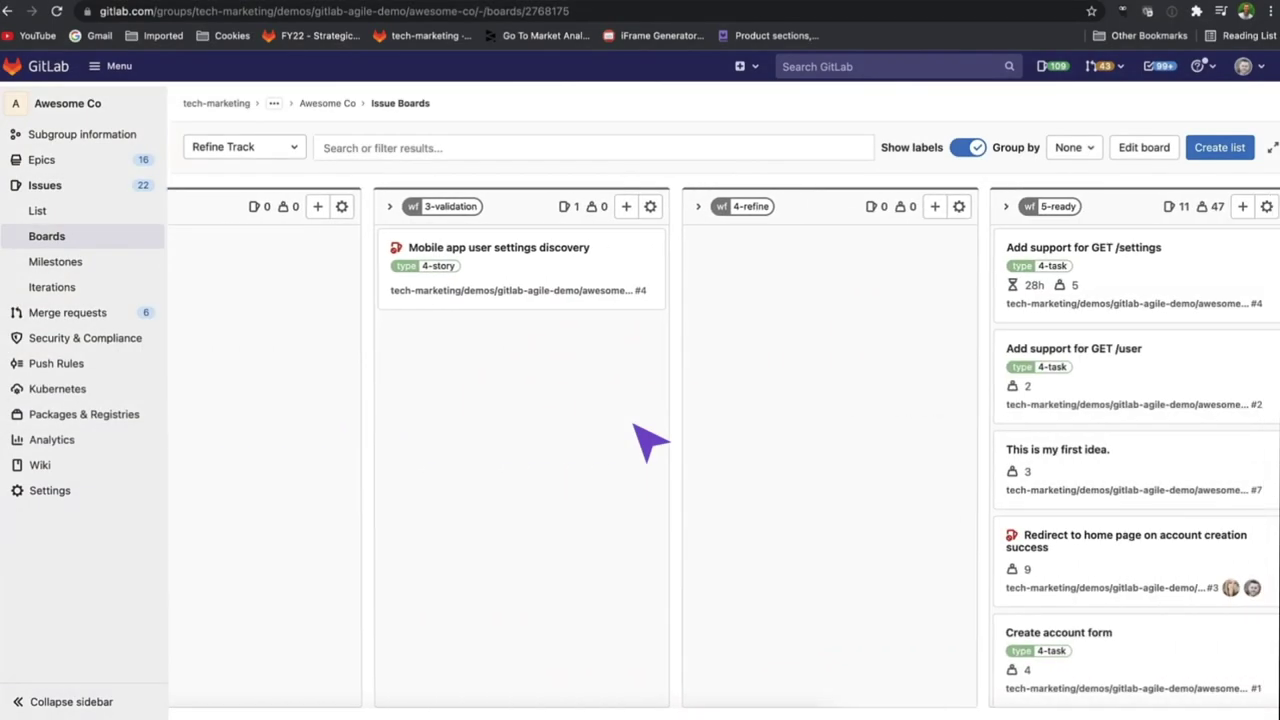
{"action": "scroll", "coordinate": [650, 440], "scroll_direction": "left", "scroll_amount": 6}
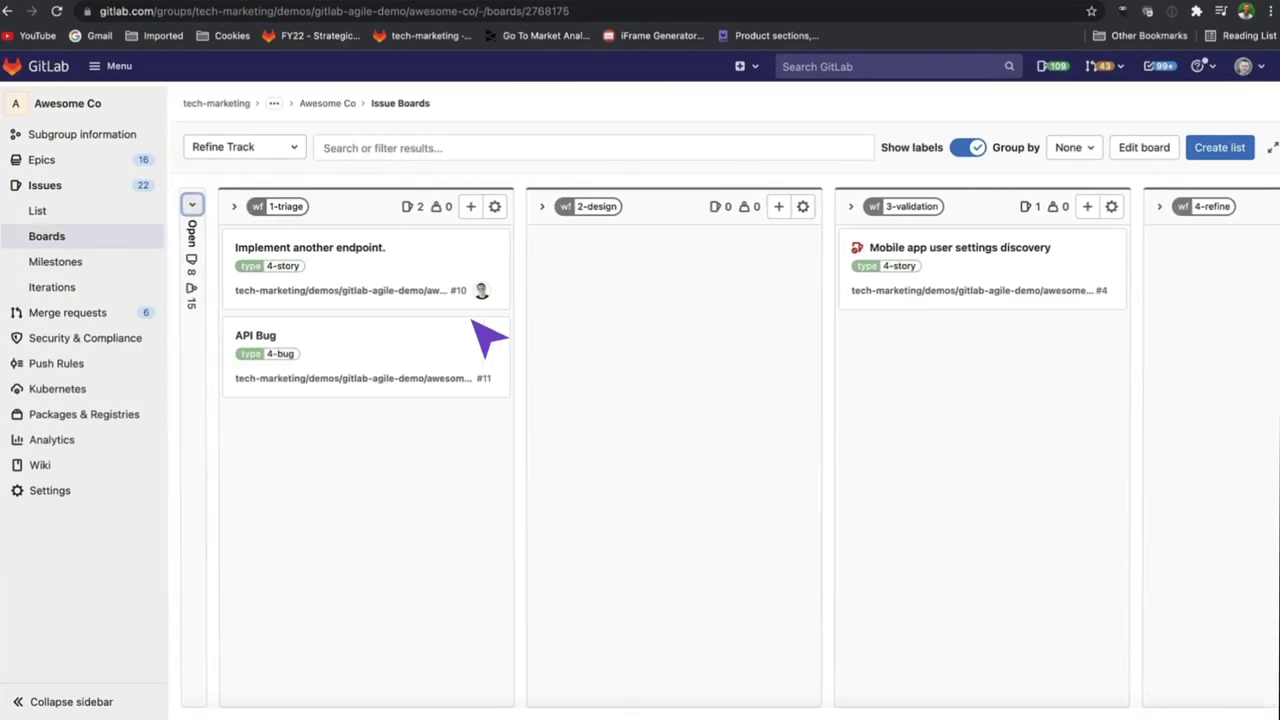
Move the API Bug issue from the 1-triage list to the 4-refine list.
{"action": "mouse_move", "coordinate": [307, 222]}
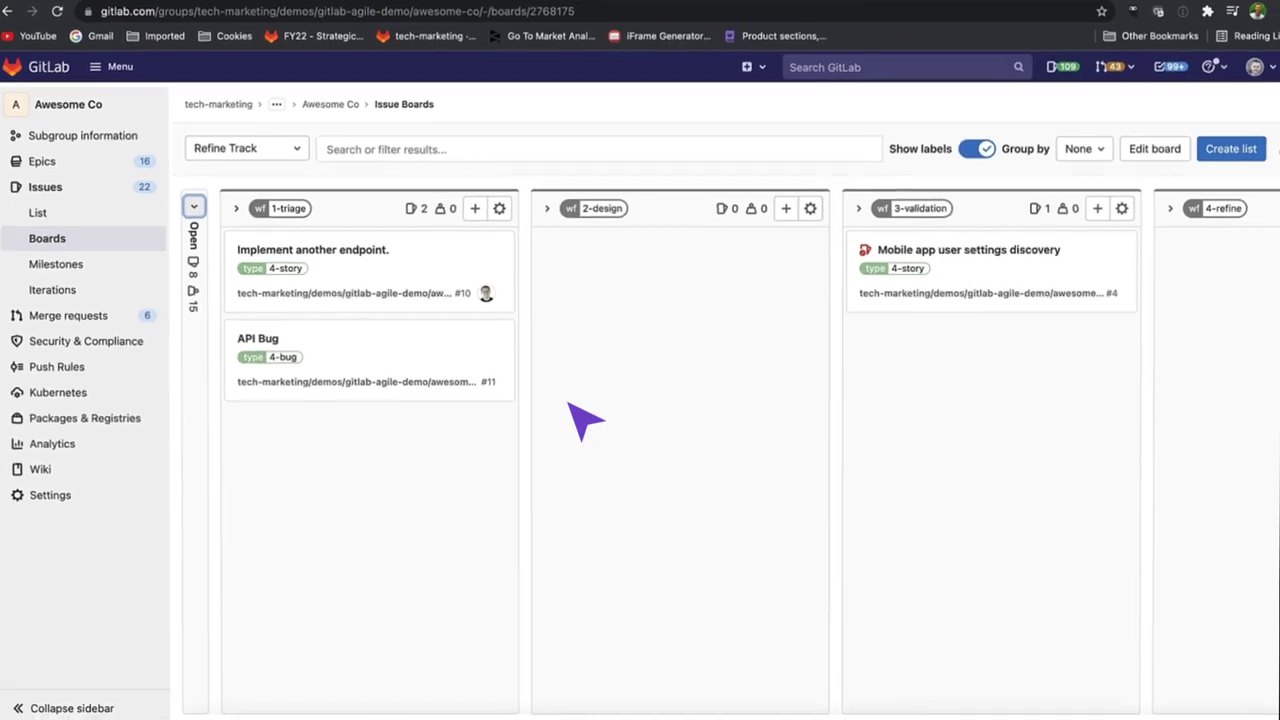
{"action": "left_click_drag", "start_coordinate": [486, 384], "coordinate": [826, 263]}
{"action": "scroll", "coordinate": [375, 350], "scroll_direction": "right", "scroll_amount": 5}
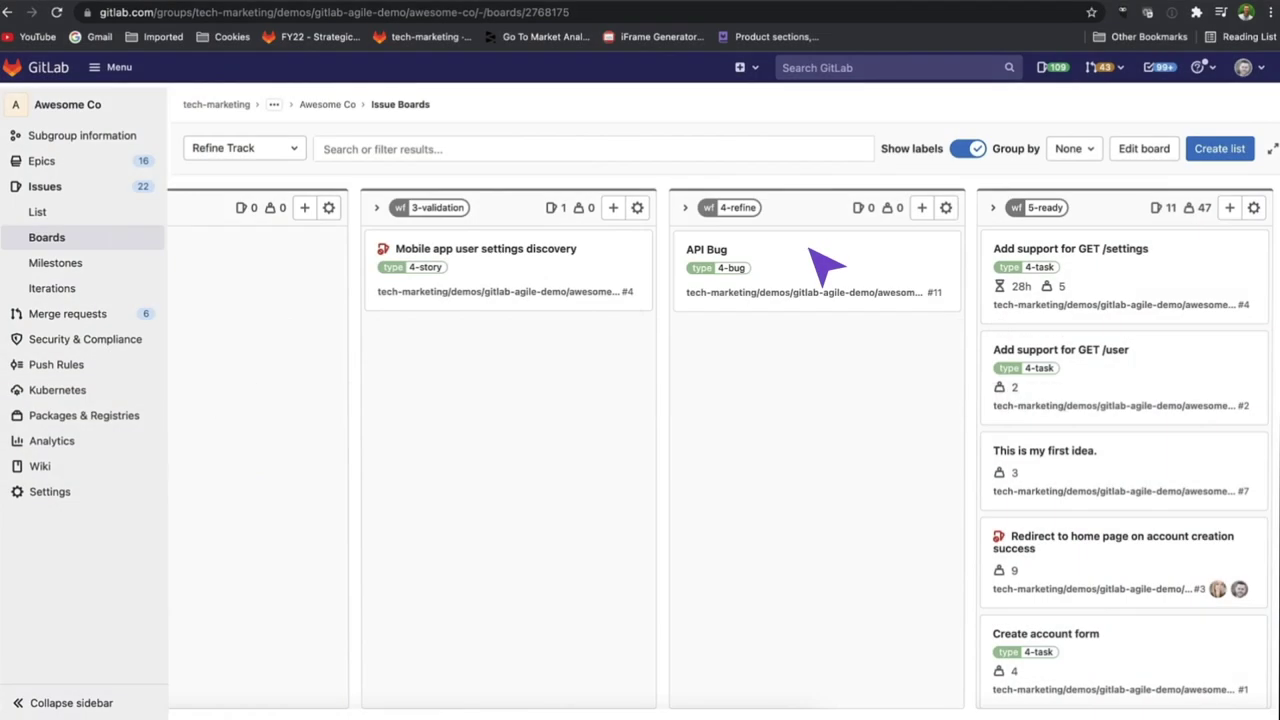
Set the API Bug issue's weight to 5 and move the issue to the 5-ready list.
{"action": "left_click", "coordinate": [826, 266]}
{"action": "scroll", "coordinate": [1222, 268], "scroll_direction": "down", "scroll_amount": 2}
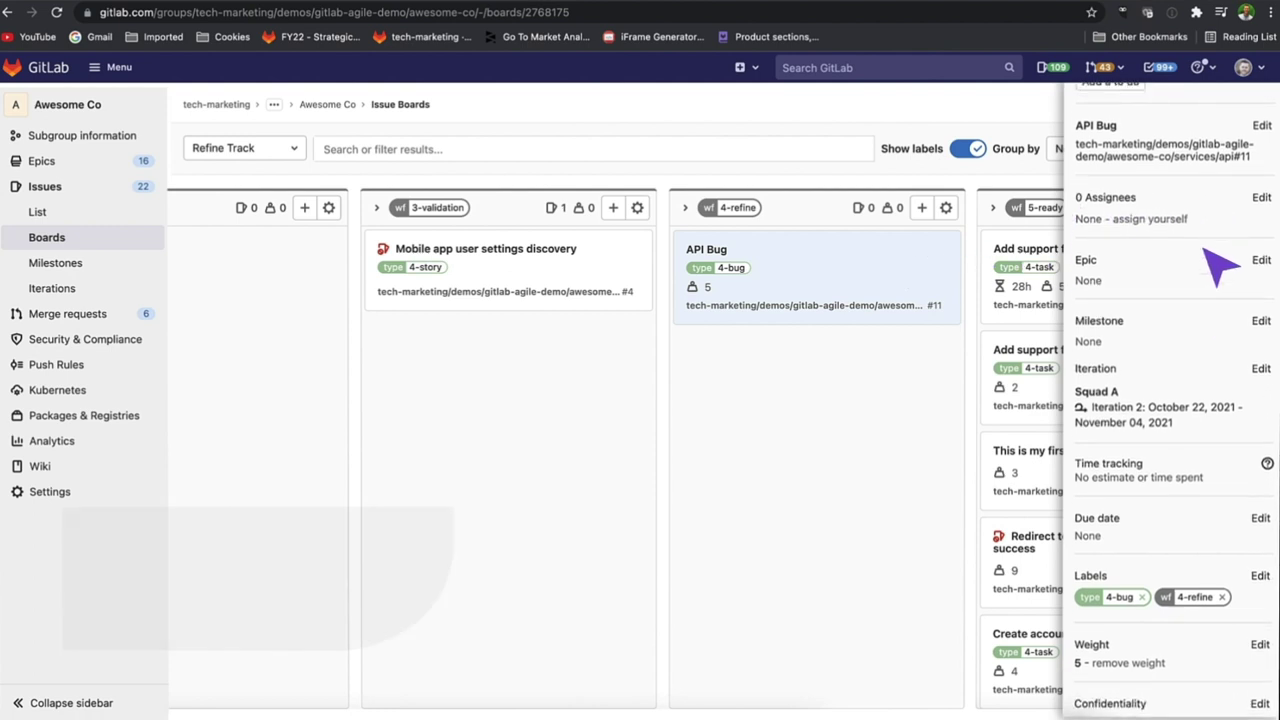
{"action": "left_click", "coordinate": [1260, 640]}
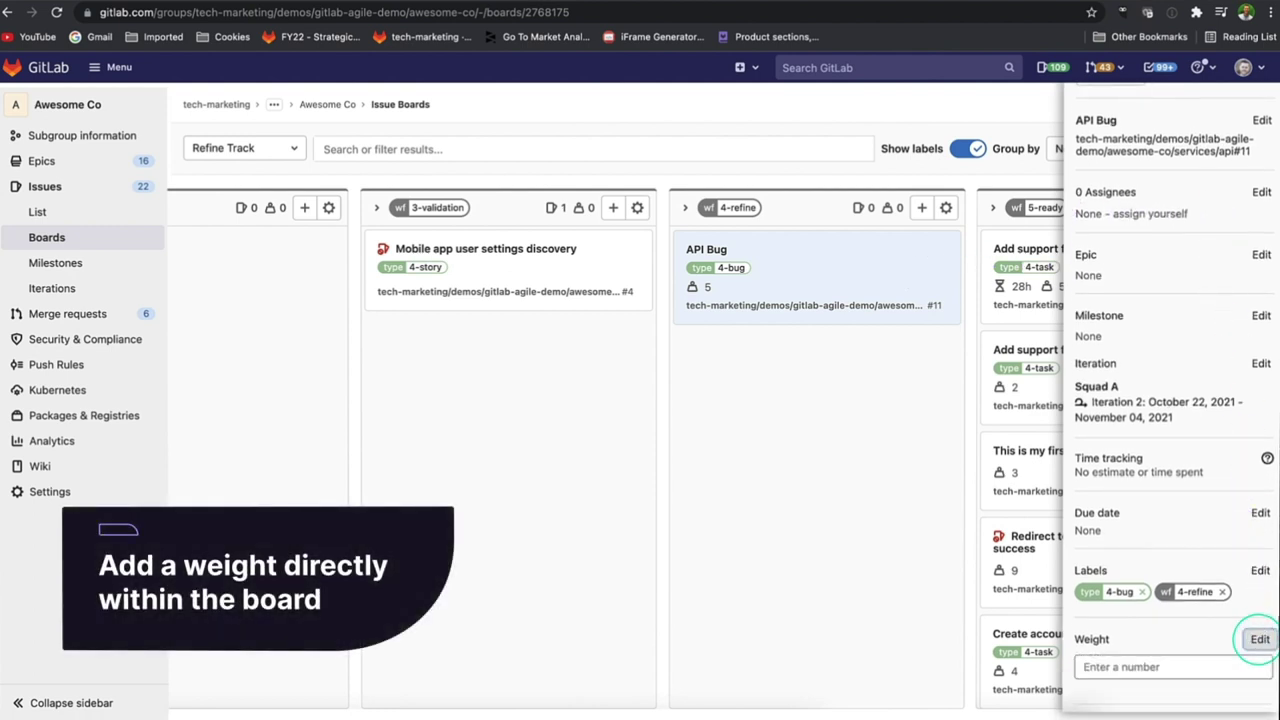
{"action": "key", "text": "Return"}
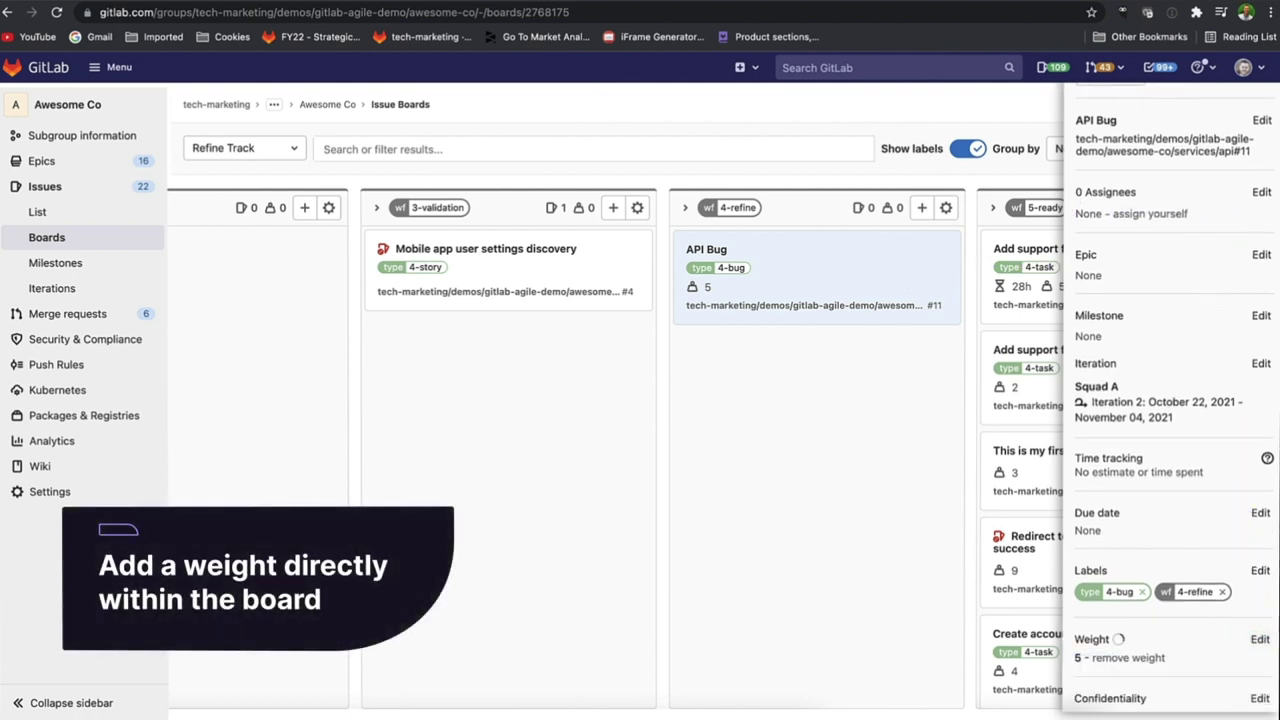
{"action": "left_click_drag", "start_coordinate": [907, 256], "coordinate": [959, 258]}
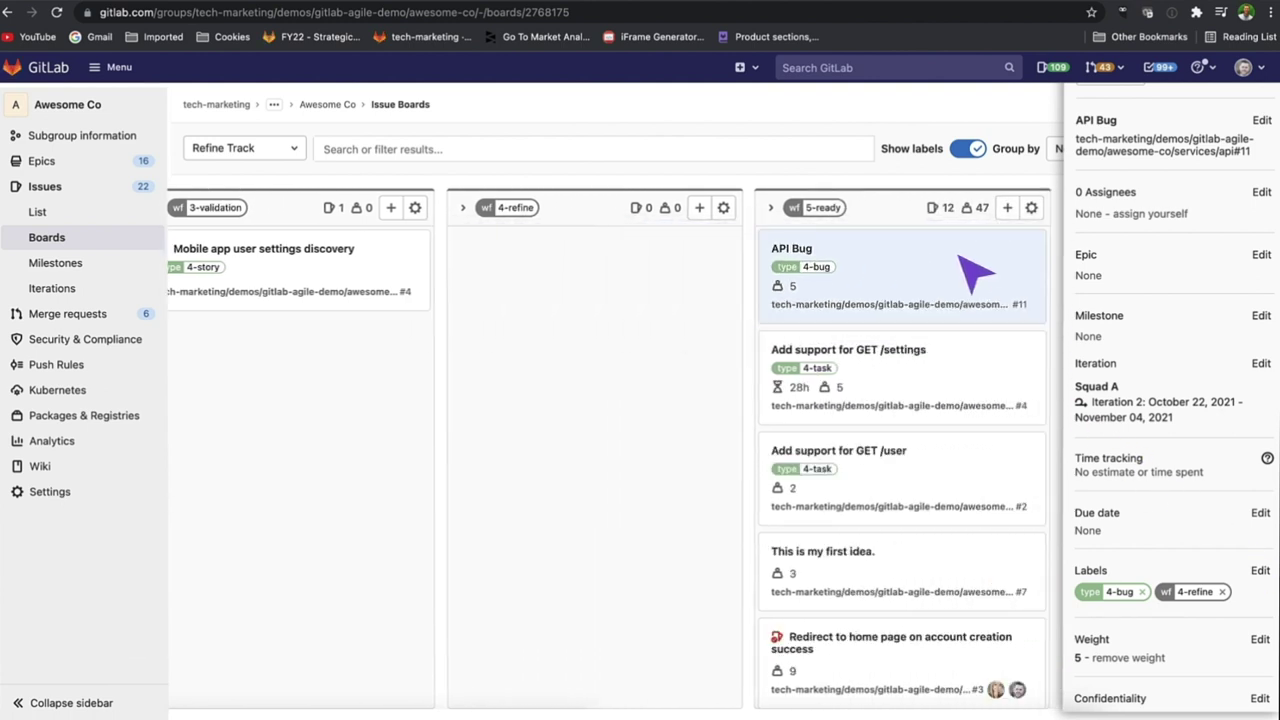
Check the 5-ready list on the Build Track board for the API Bug issue and return to the Refine Track board.
{"action": "left_click", "coordinate": [294, 149]}
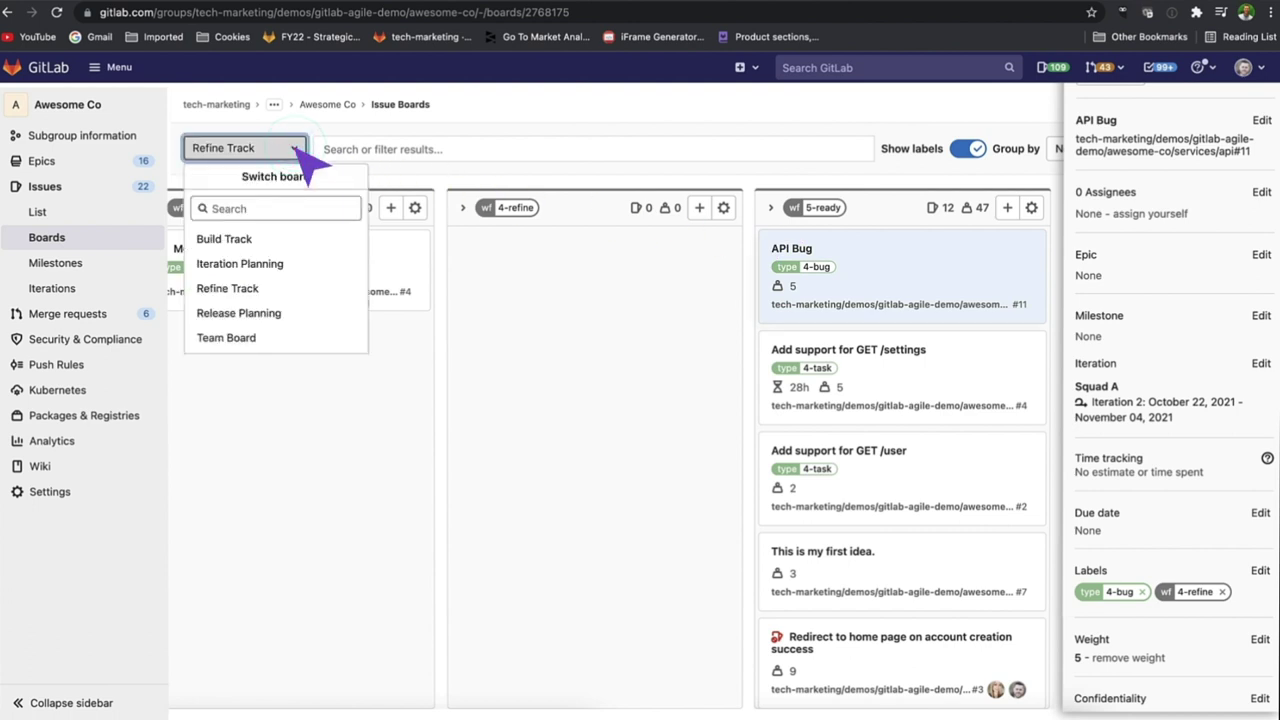
{"action": "left_click", "coordinate": [258, 238]}
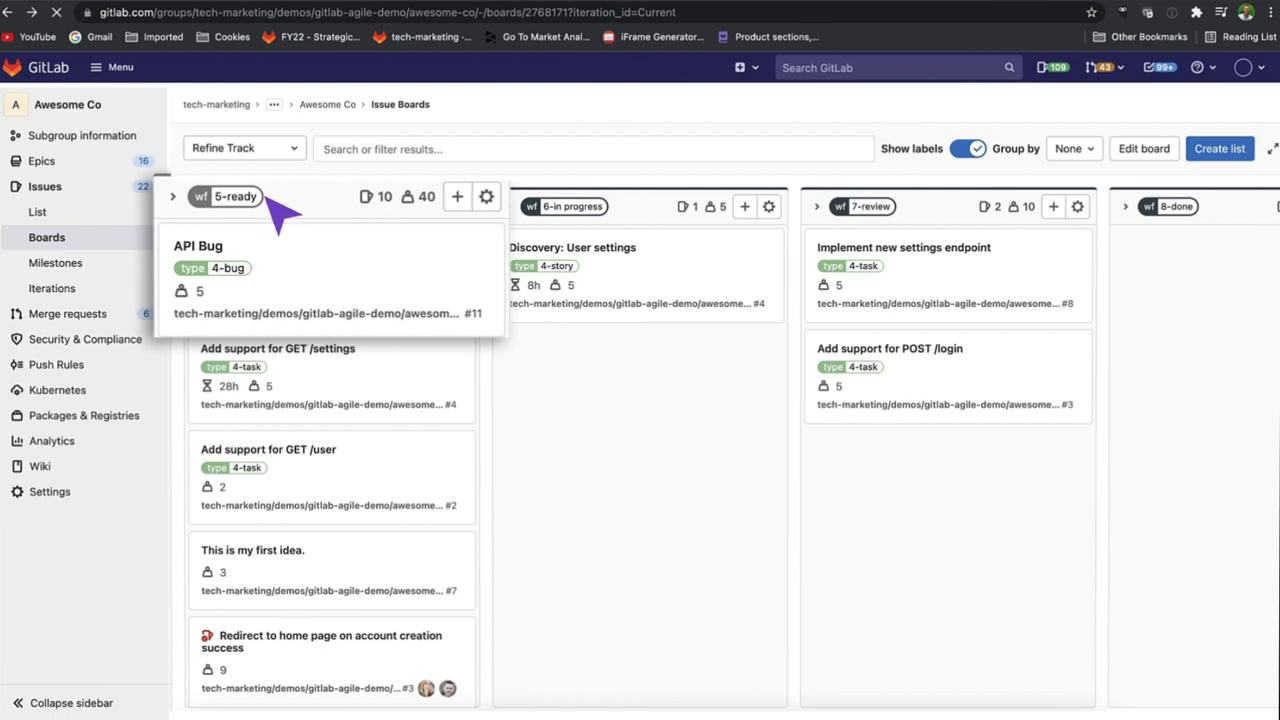
{"action": "left_click", "coordinate": [294, 149]}
{"action": "left_click", "coordinate": [265, 289]}
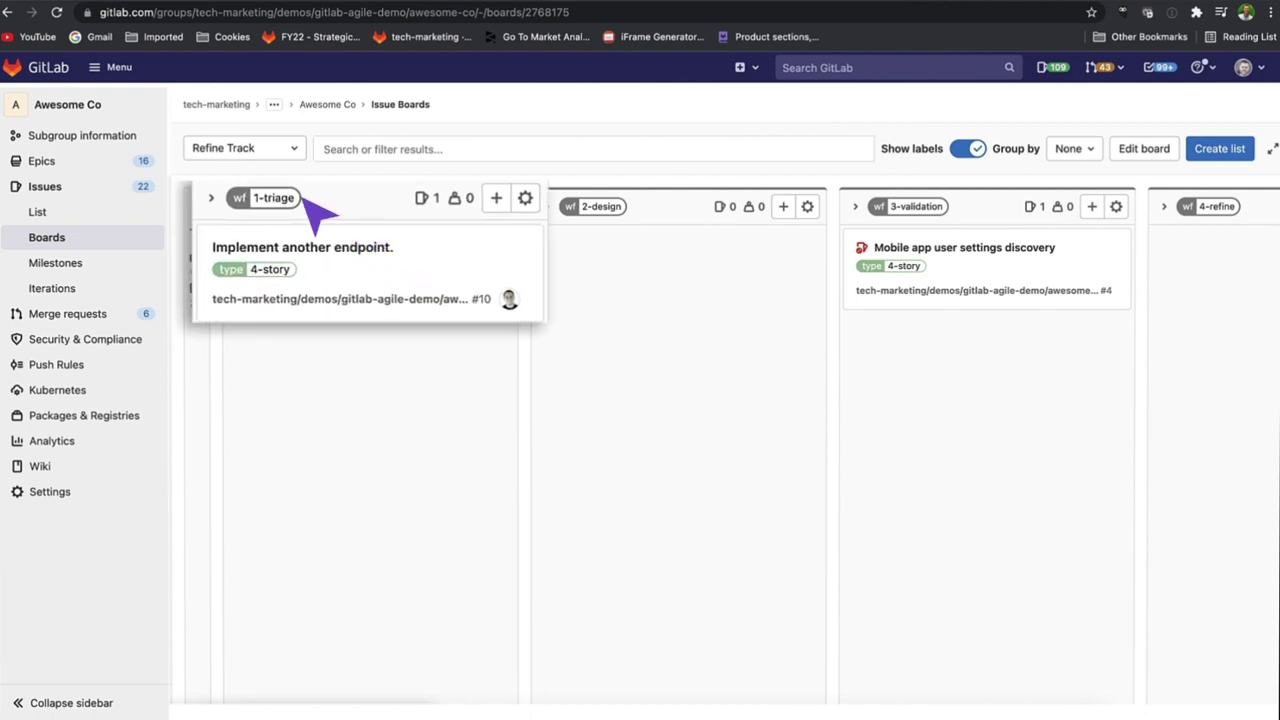
Switch to the Release Planning board and look through its release lists up to the Closed list.
{"action": "left_click", "coordinate": [295, 149]}
{"action": "left_click", "coordinate": [286, 314]}
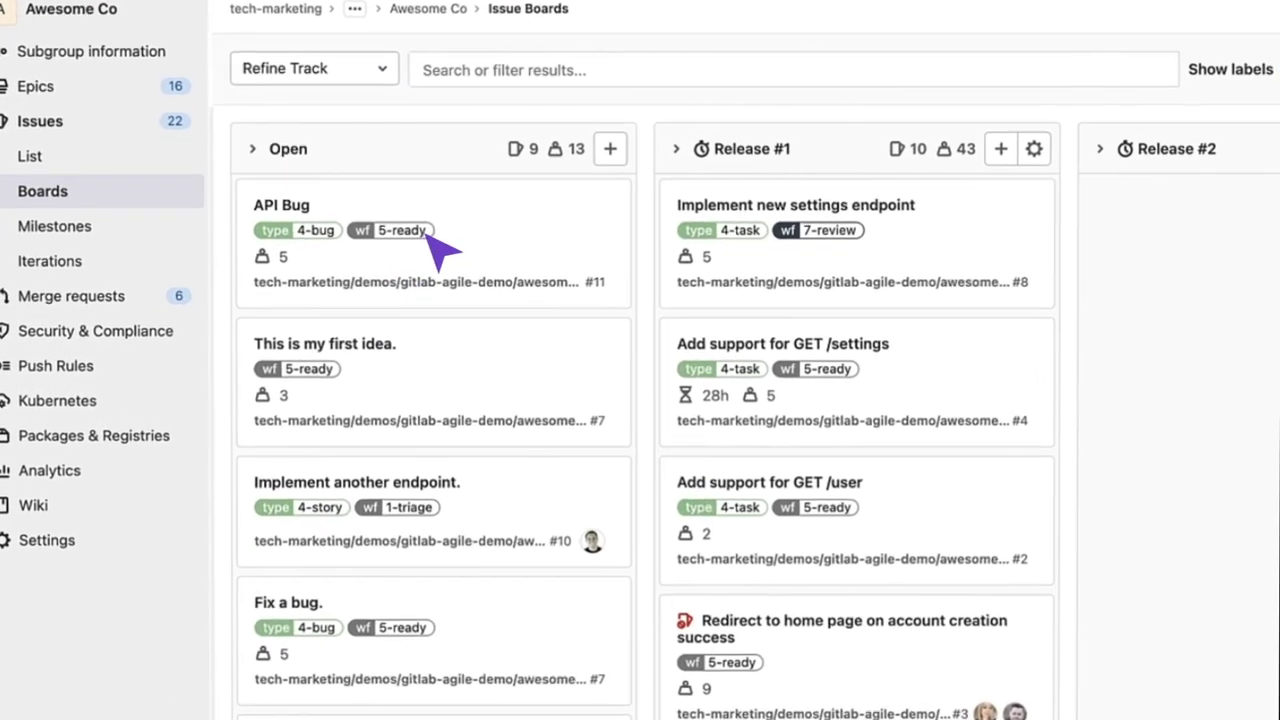
{"action": "mouse_move", "coordinate": [330, 266]}
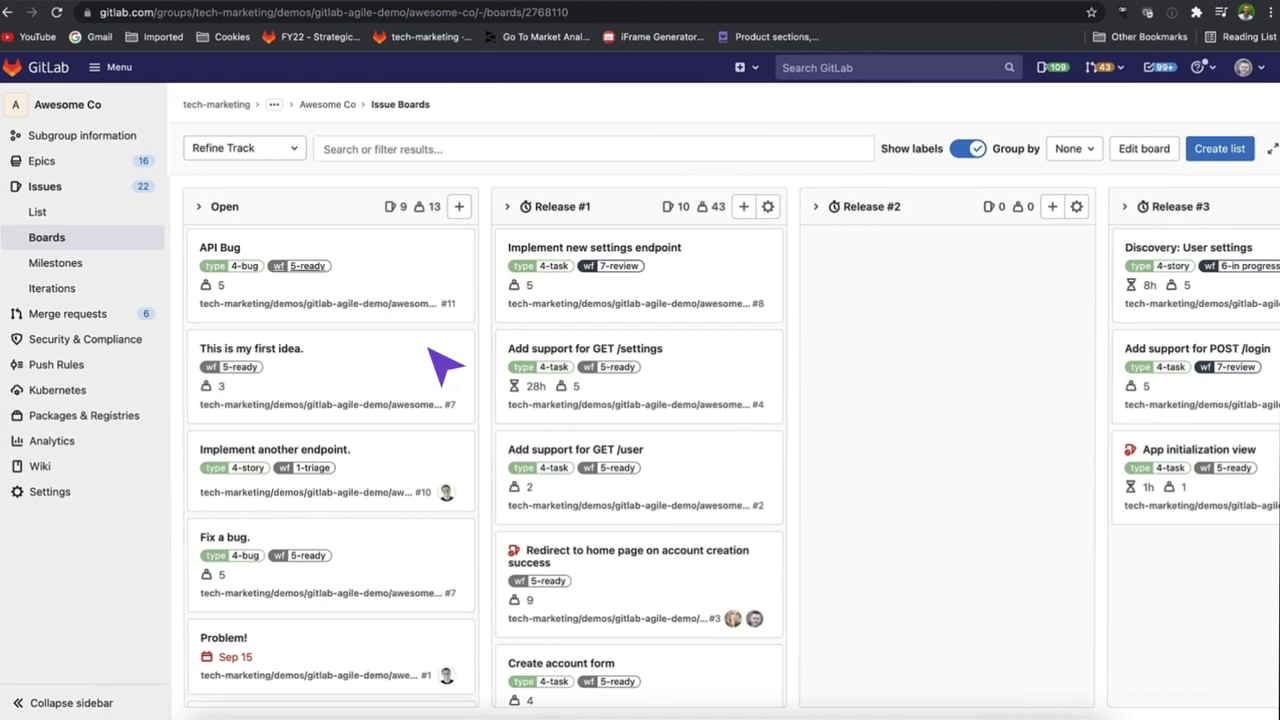
{"action": "scroll", "coordinate": [610, 355], "scroll_direction": "right", "scroll_amount": 3}
{"action": "scroll", "coordinate": [443, 366], "scroll_direction": "right", "scroll_amount": 5}
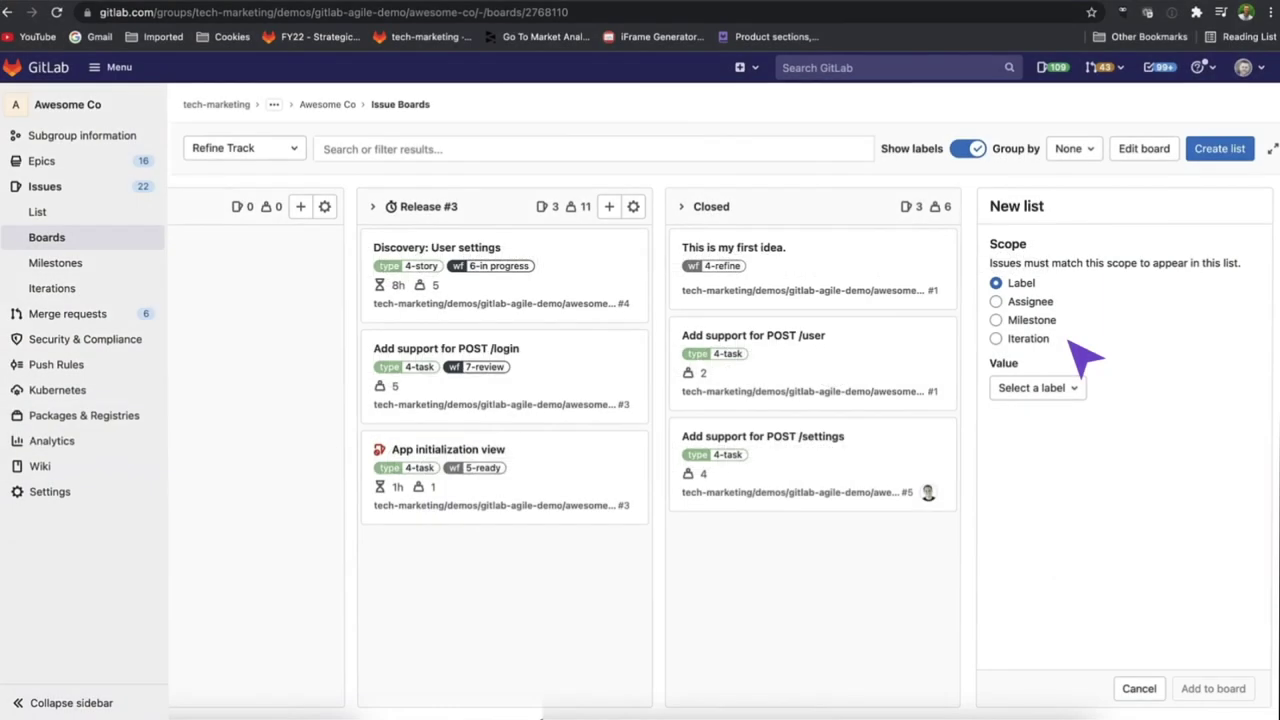
Group the Release Planning board by epic and review the issues in each epic's swimlane.
{"action": "left_click", "coordinate": [1075, 150]}
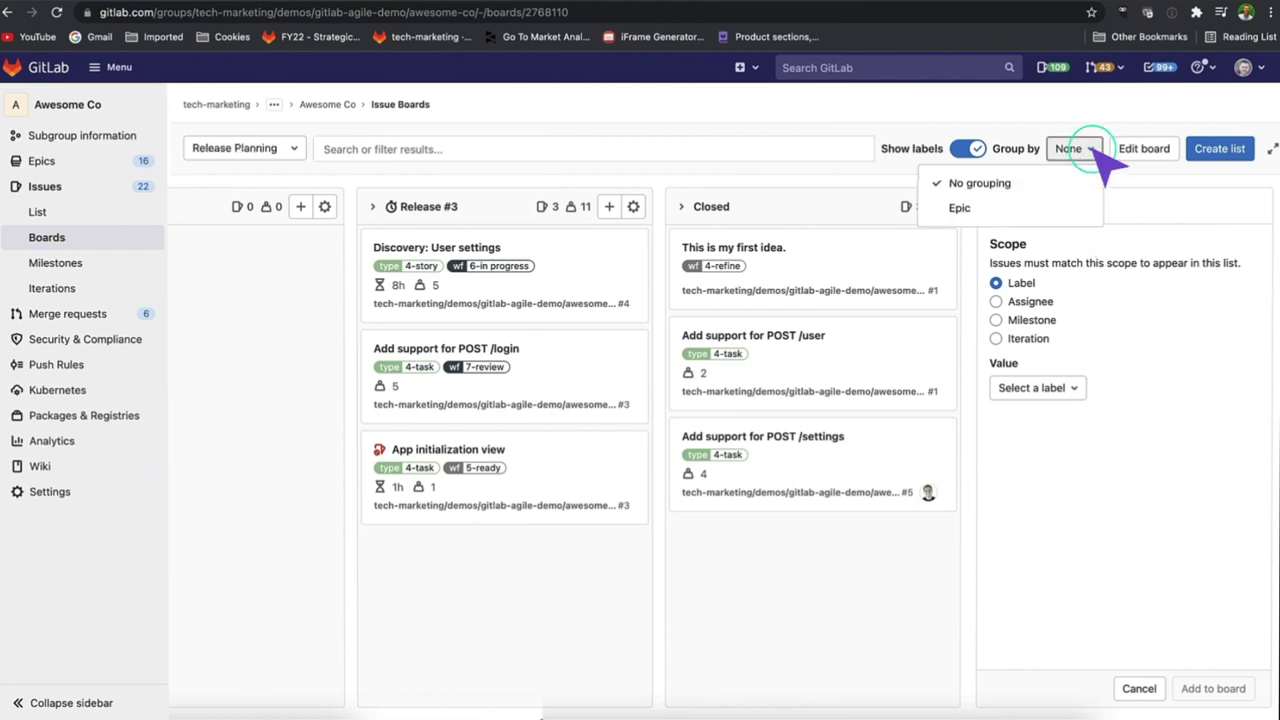
{"action": "left_click", "coordinate": [968, 209]}
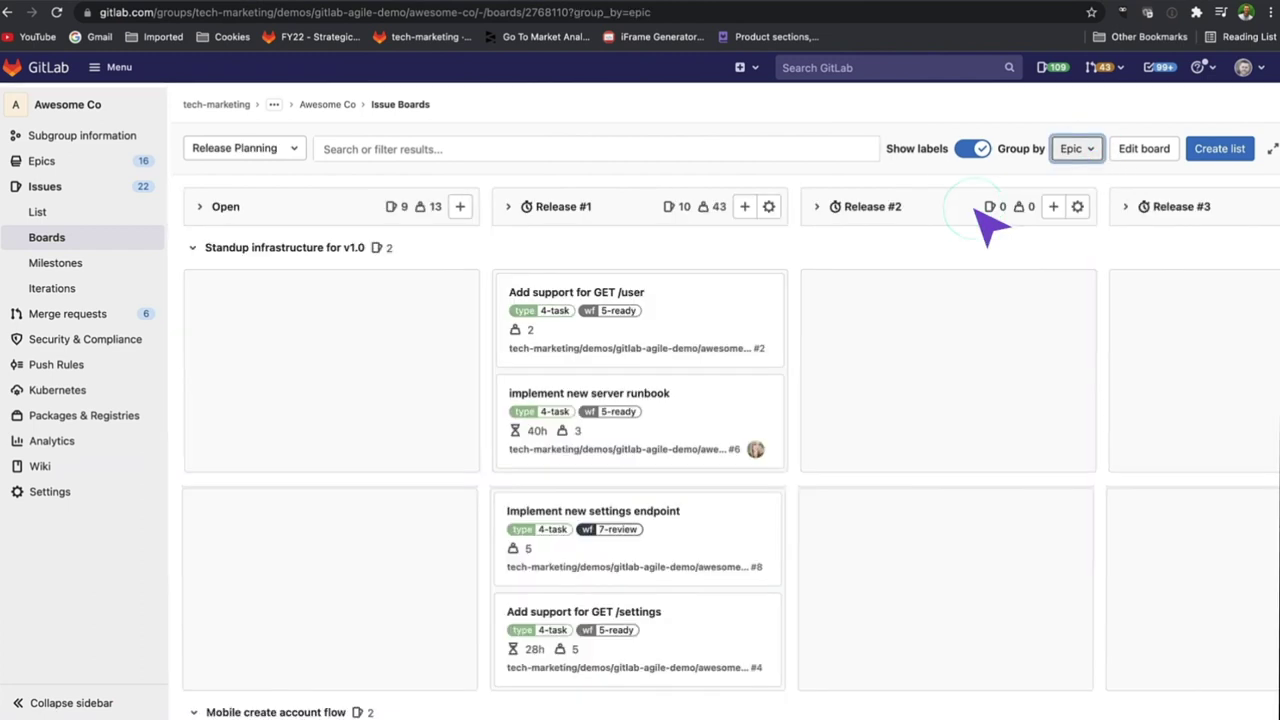
{"action": "scroll", "coordinate": [986, 222], "scroll_direction": "down", "scroll_amount": 5}
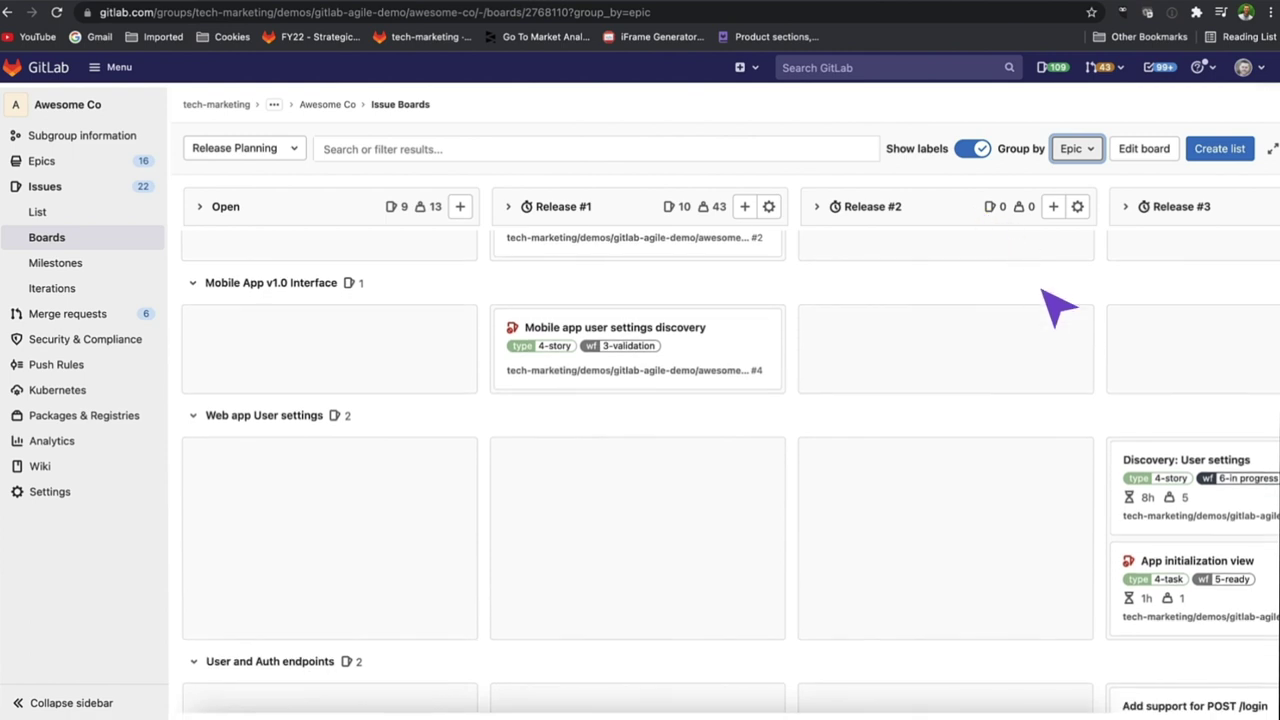
{"action": "left_click_drag", "start_coordinate": [1215, 497], "coordinate": [1180, 497]}
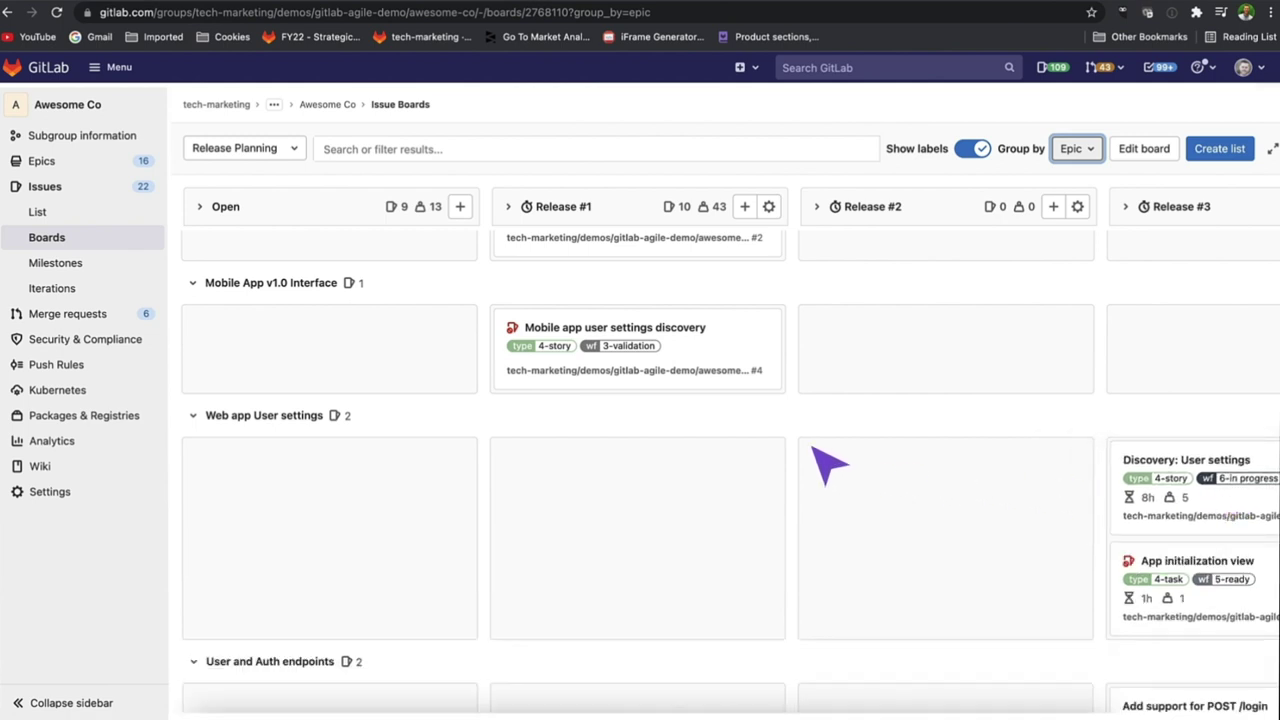
{"action": "scroll", "coordinate": [828, 465], "scroll_direction": "up", "scroll_amount": 10}
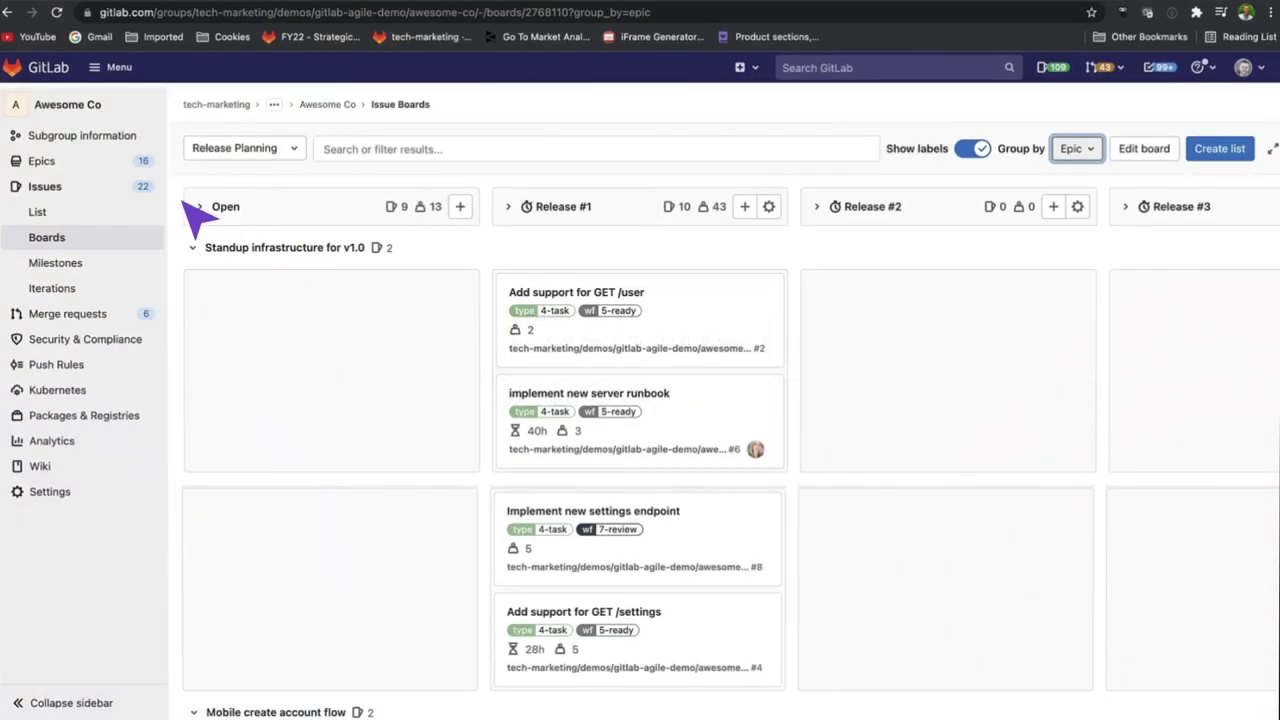
Open the epics roadmap and examine this quarter's timeline of milestones and launch epics from start to end.
{"action": "mouse_move", "coordinate": [82, 160]}
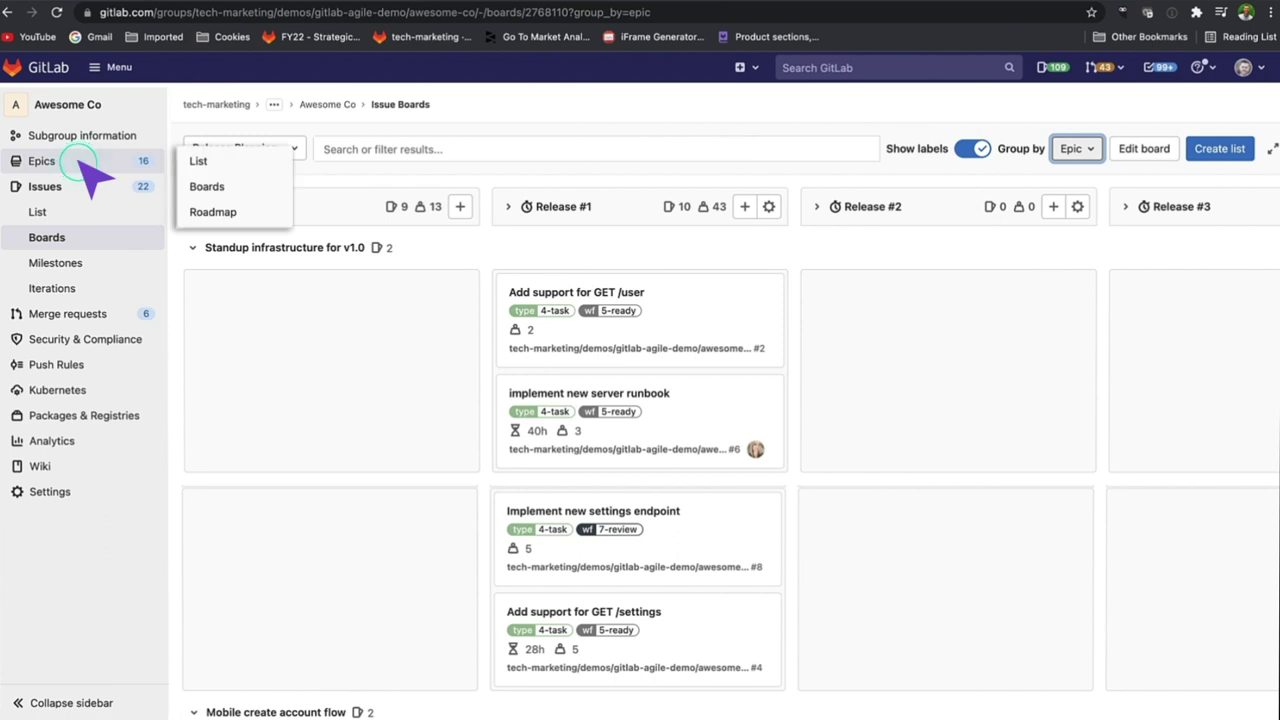
{"action": "left_click", "coordinate": [243, 212]}
{"action": "scroll", "coordinate": [651, 371], "scroll_direction": "right", "scroll_amount": 10}
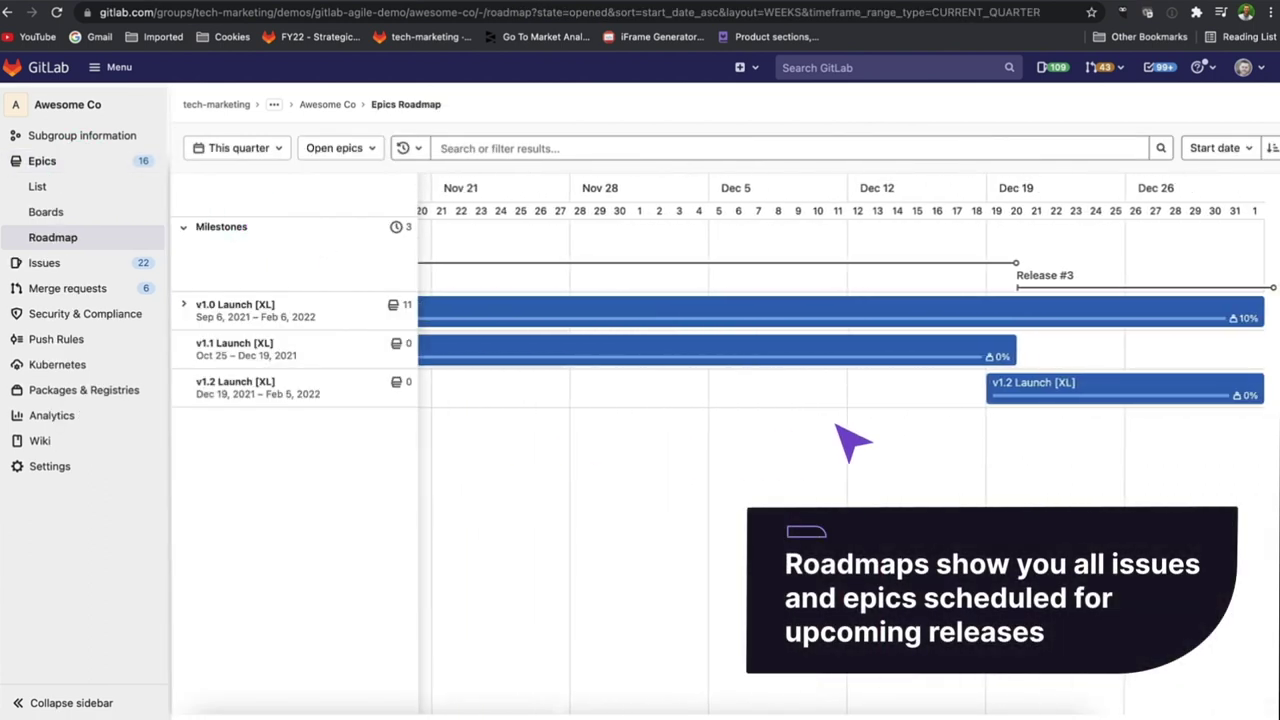
{"action": "scroll", "coordinate": [837, 424], "scroll_direction": "left", "scroll_amount": 10}
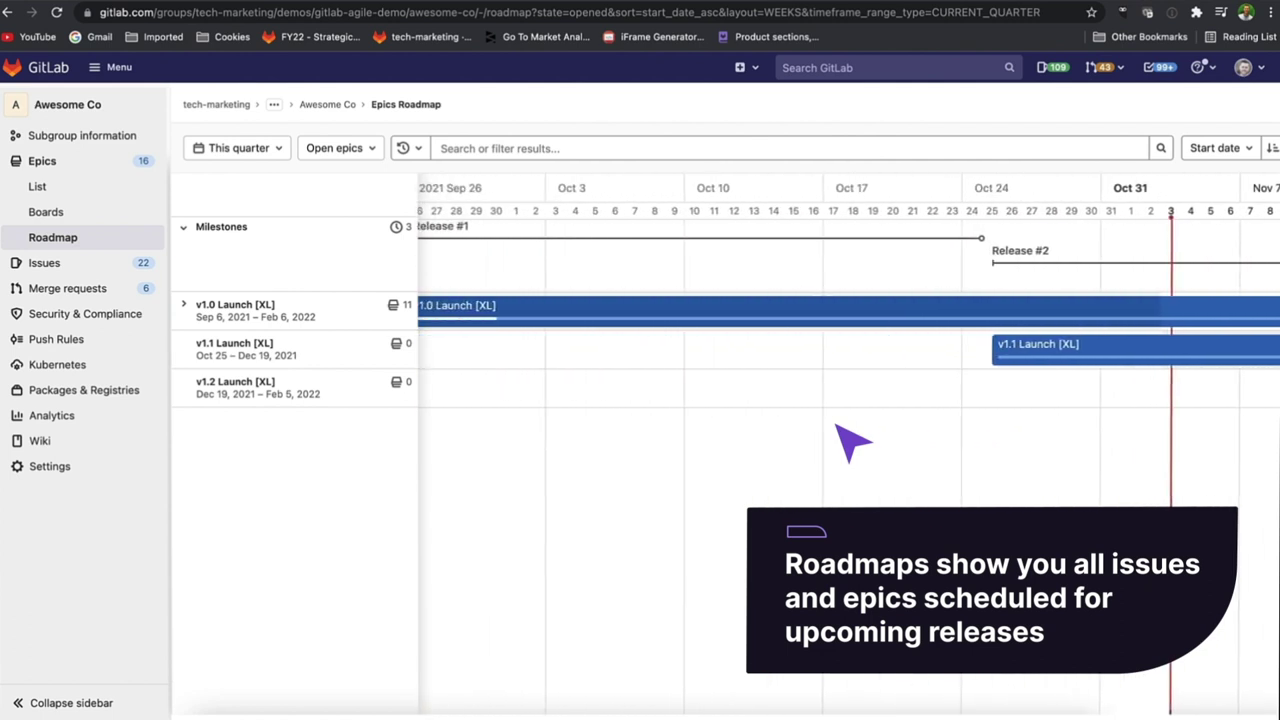
{"action": "mouse_move", "coordinate": [240, 309]}
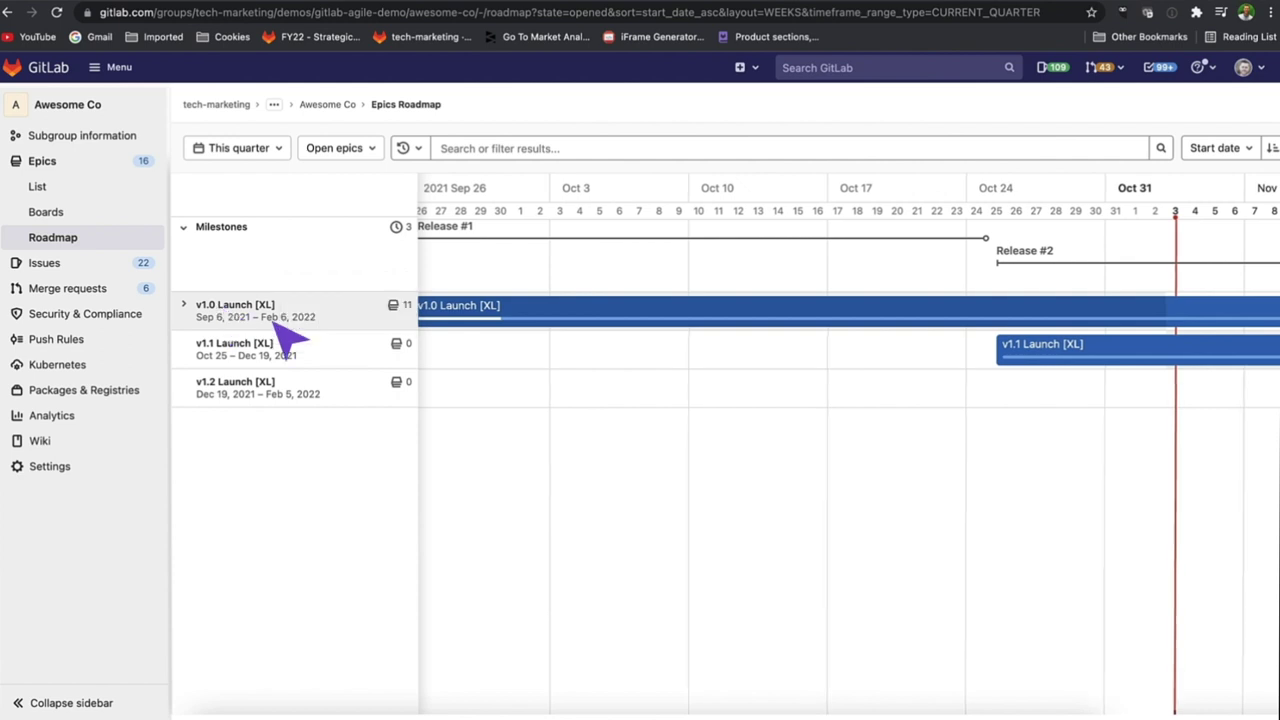
{"action": "scroll", "coordinate": [660, 436], "scroll_direction": "right", "scroll_amount": 10}
{"action": "scroll", "coordinate": [668, 430], "scroll_direction": "right", "scroll_amount": 2}
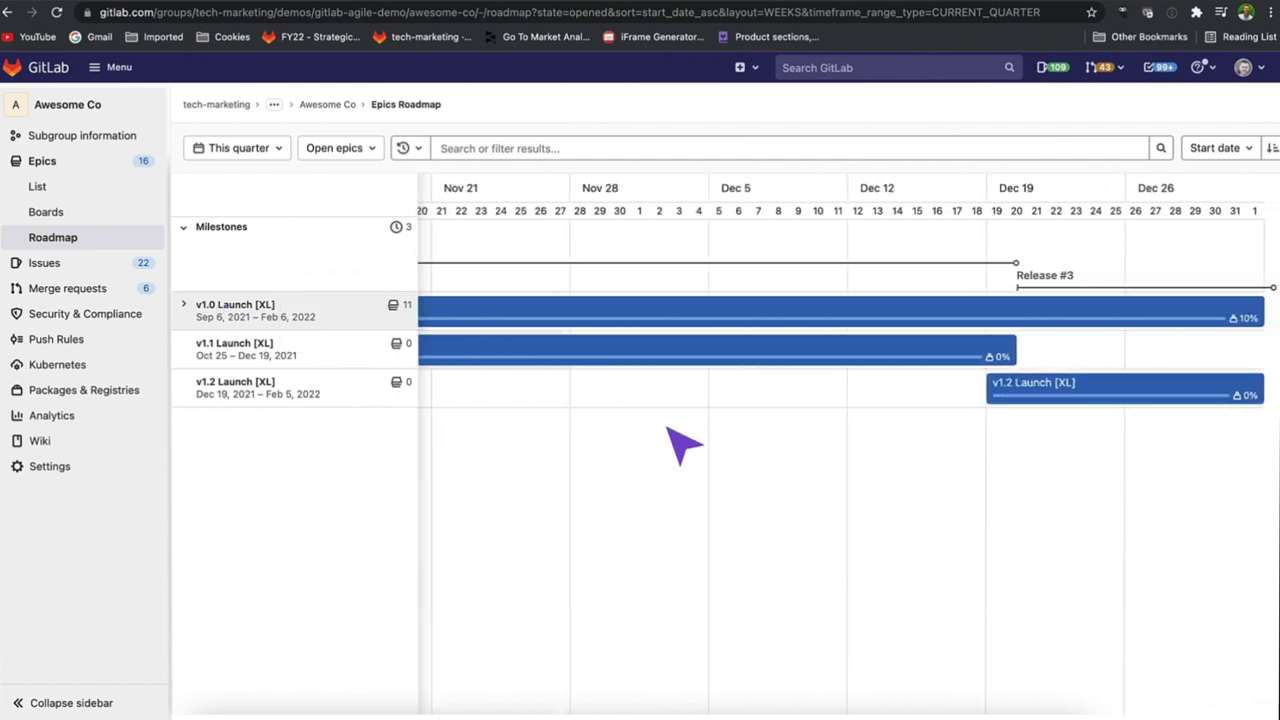
{"action": "scroll", "coordinate": [668, 428], "scroll_direction": "left", "scroll_amount": 10}
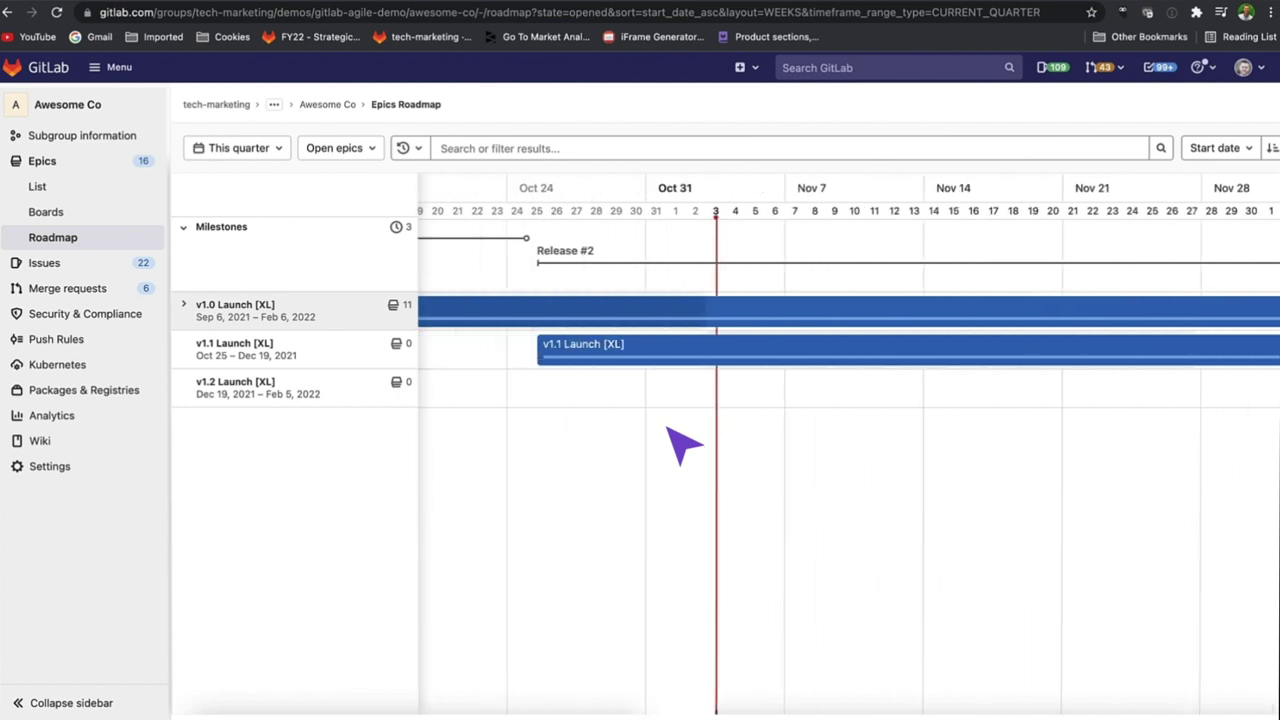
{"action": "scroll", "coordinate": [685, 444], "scroll_direction": "left", "scroll_amount": 1}
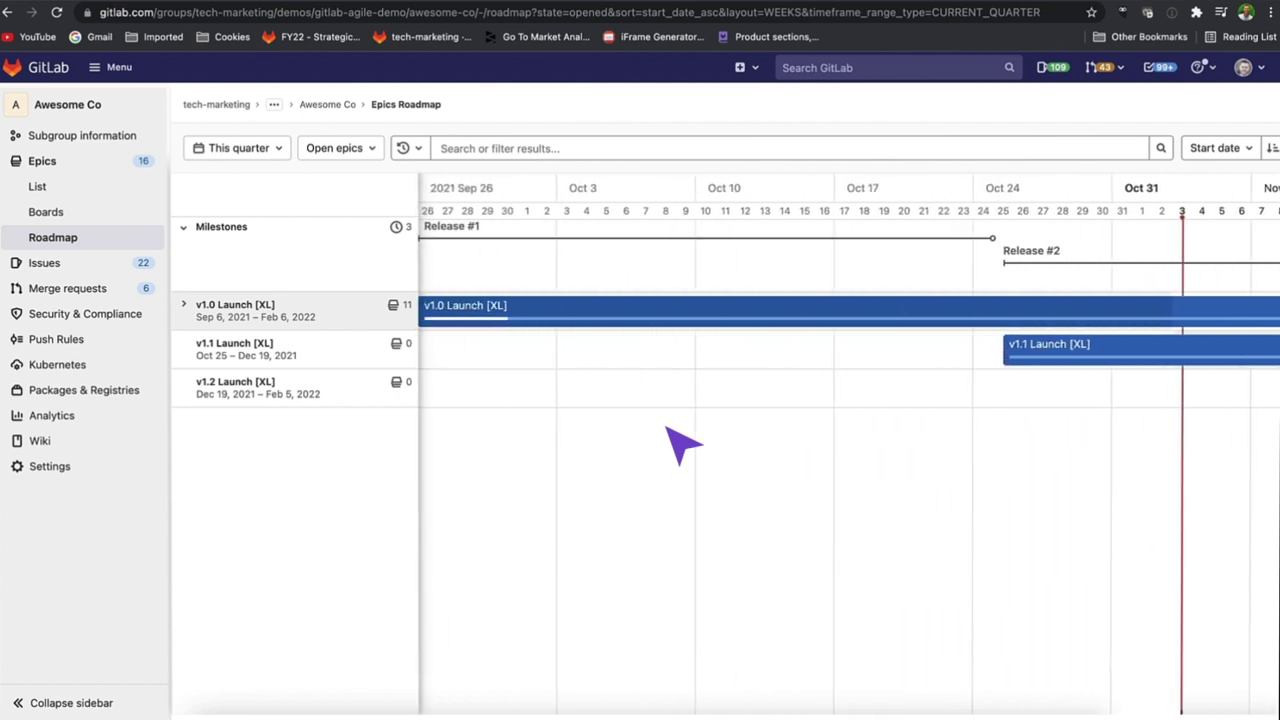
Expand the v1.0 Launch [XL] epic and its Mobile App v1.0 Interface child epic, and check the child epics' completed weight.
{"action": "left_click", "coordinate": [184, 304]}
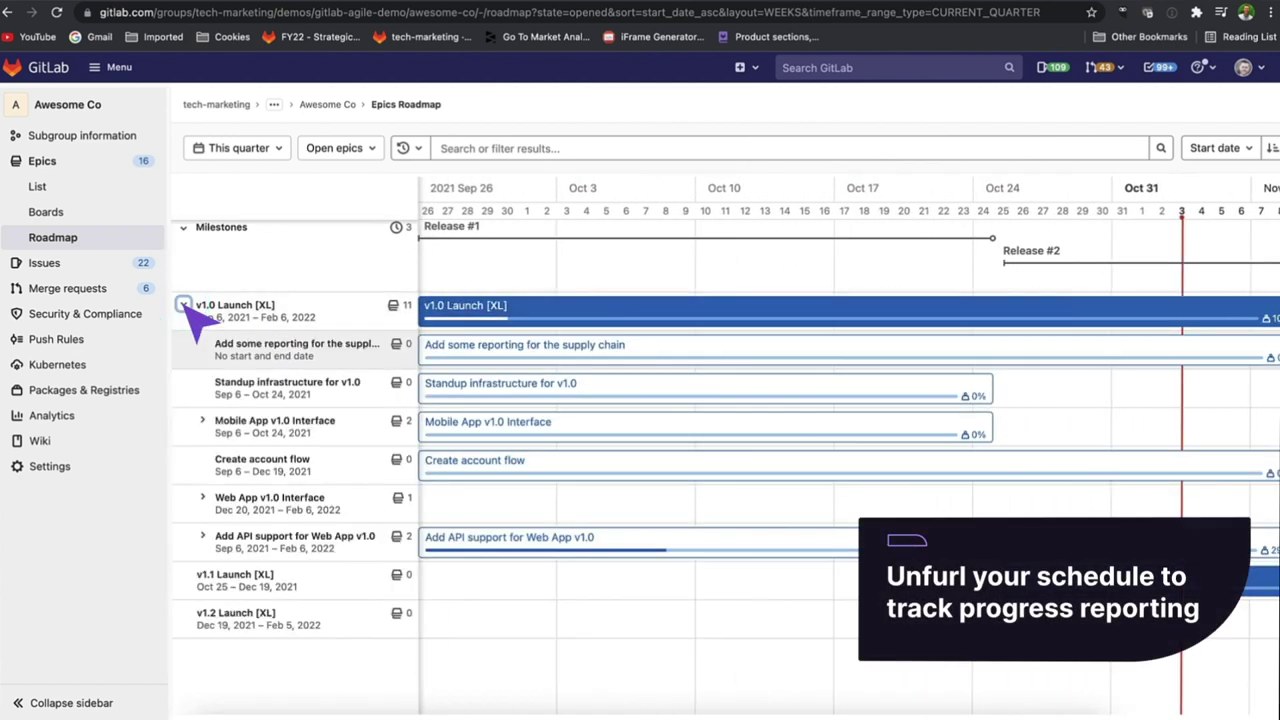
{"action": "left_click", "coordinate": [202, 421]}
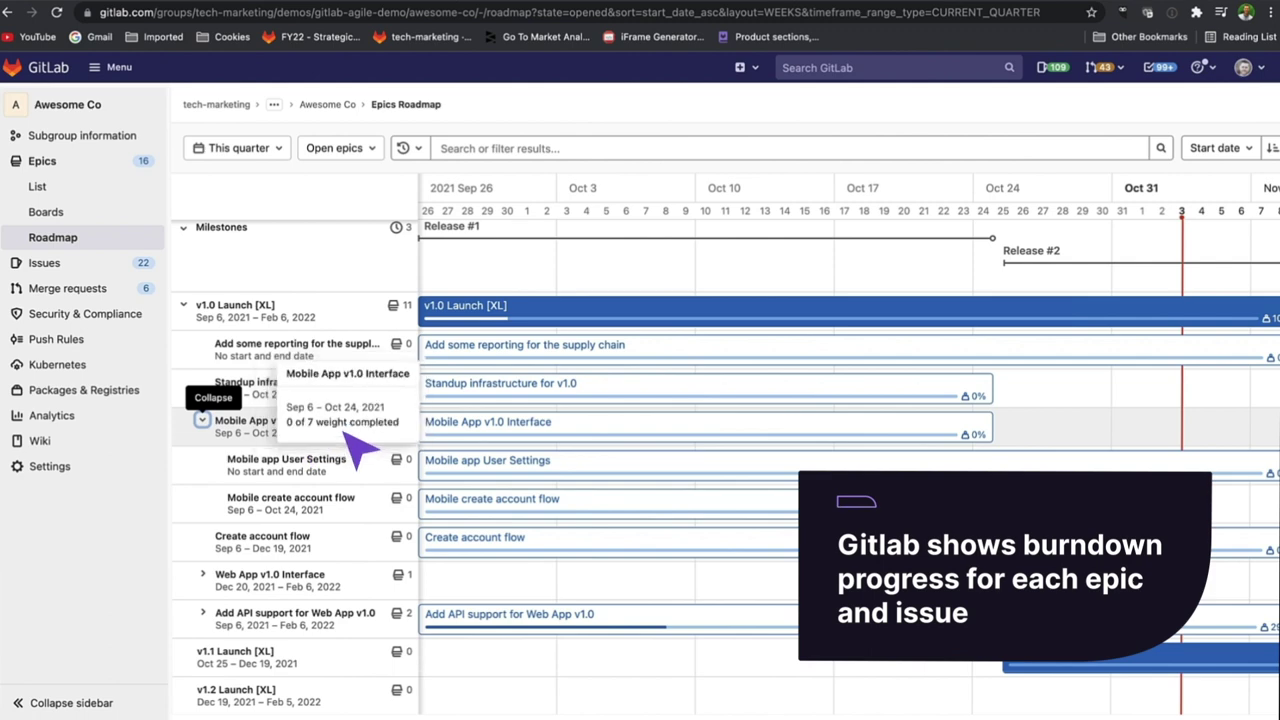
{"action": "scroll", "coordinate": [286, 429], "scroll_direction": "down", "scroll_amount": 1}
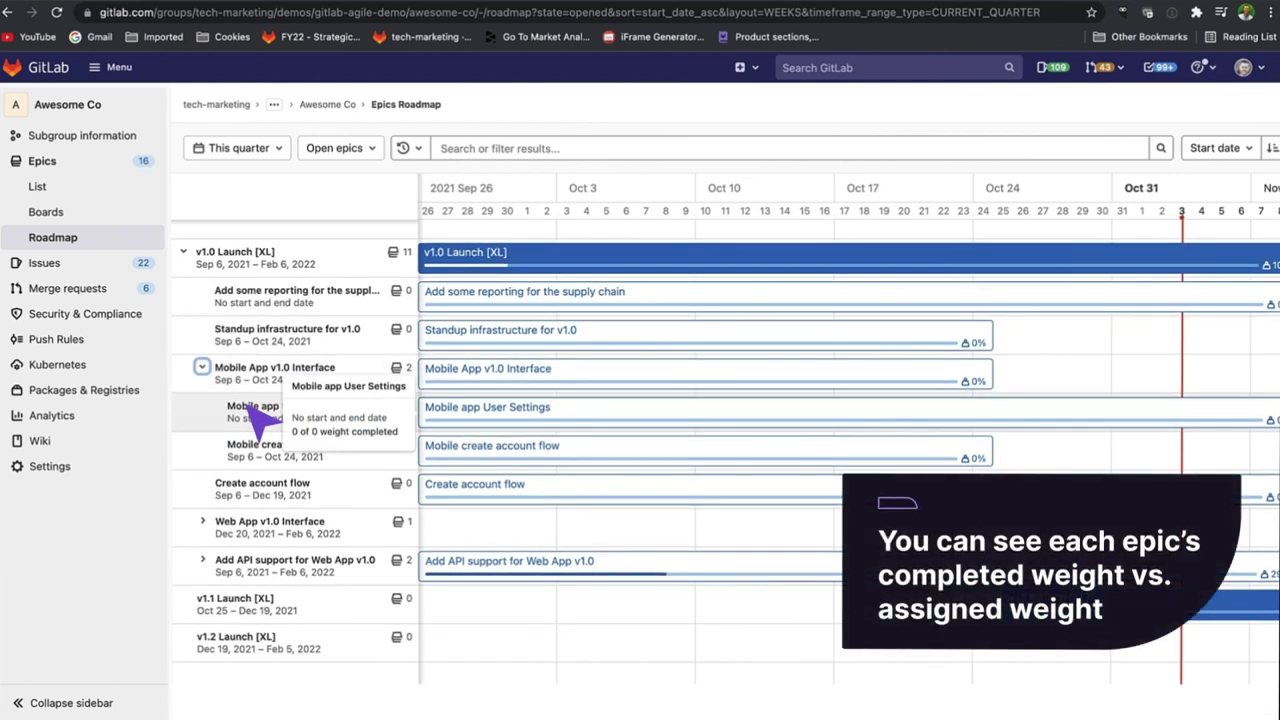
{"action": "mouse_move", "coordinate": [252, 451]}
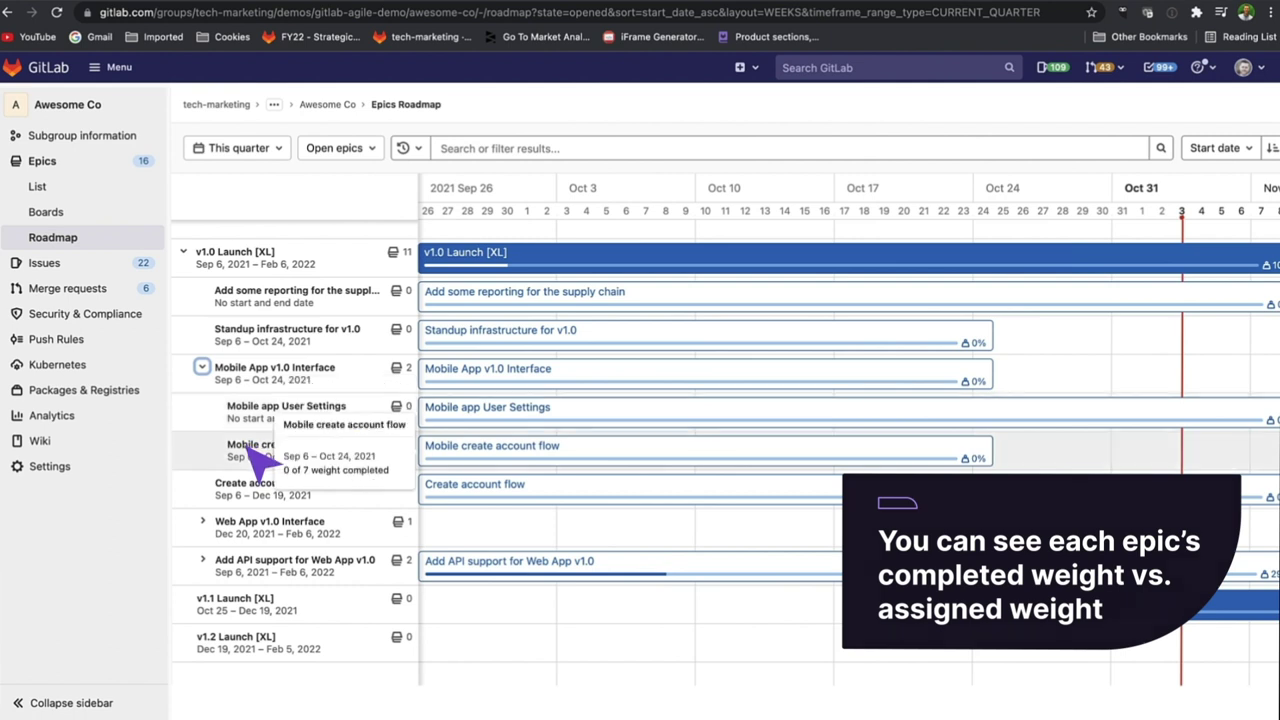
On the Release Planning issue board, move the "Implement new settings endpoint" issue from Release #1 to the end of Release #3.
{"action": "mouse_move", "coordinate": [200, 312]}
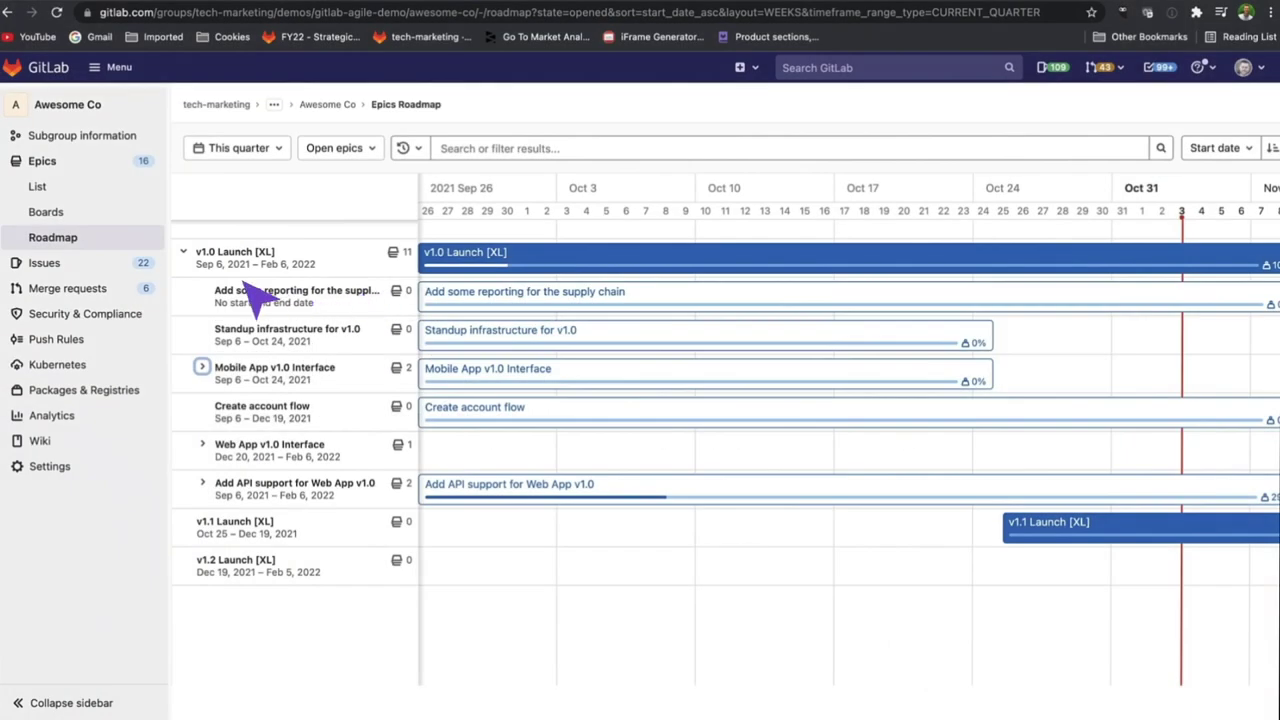
{"action": "left_click", "coordinate": [73, 258]}
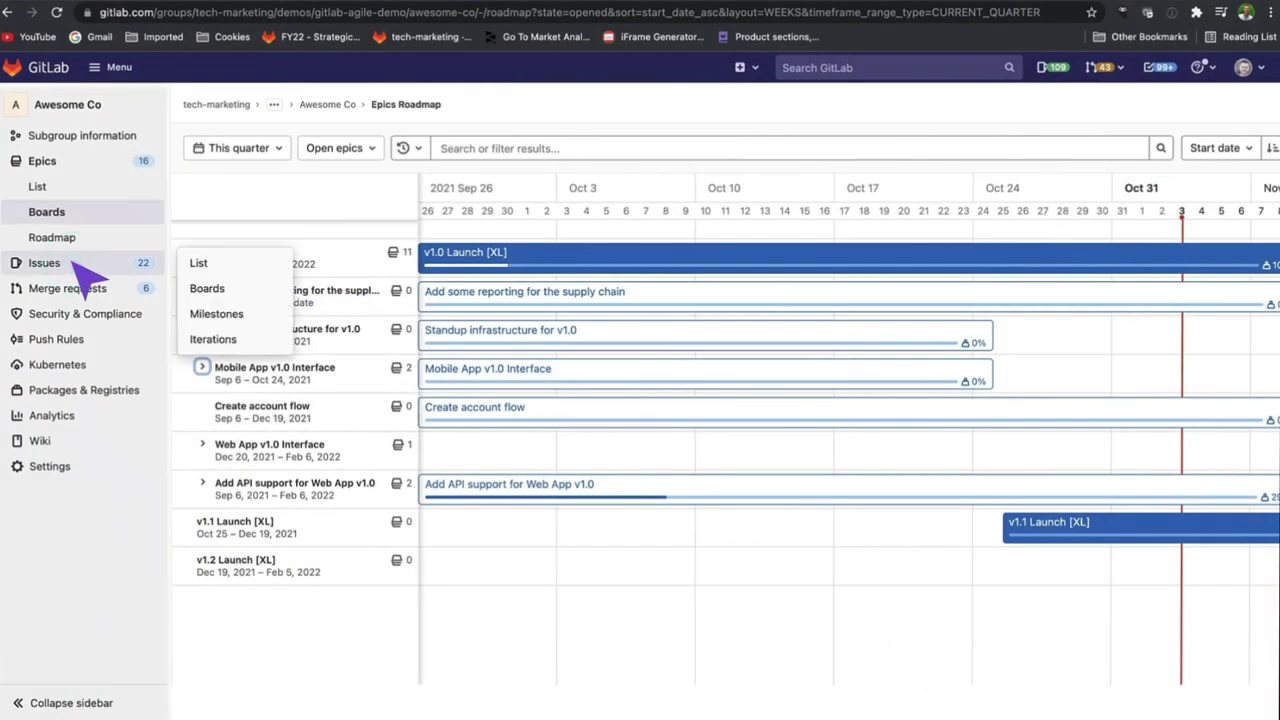
{"action": "left_click", "coordinate": [207, 288]}
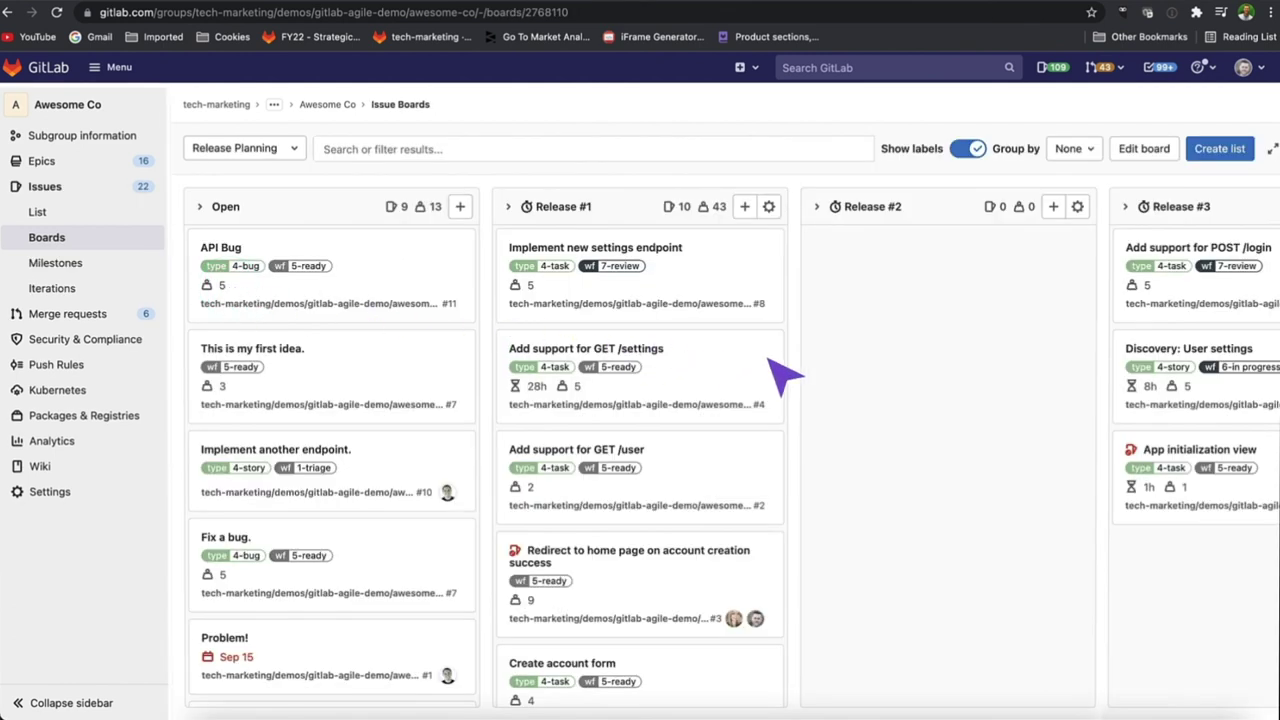
{"action": "scroll", "coordinate": [785, 372], "scroll_direction": "down", "scroll_amount": 2}
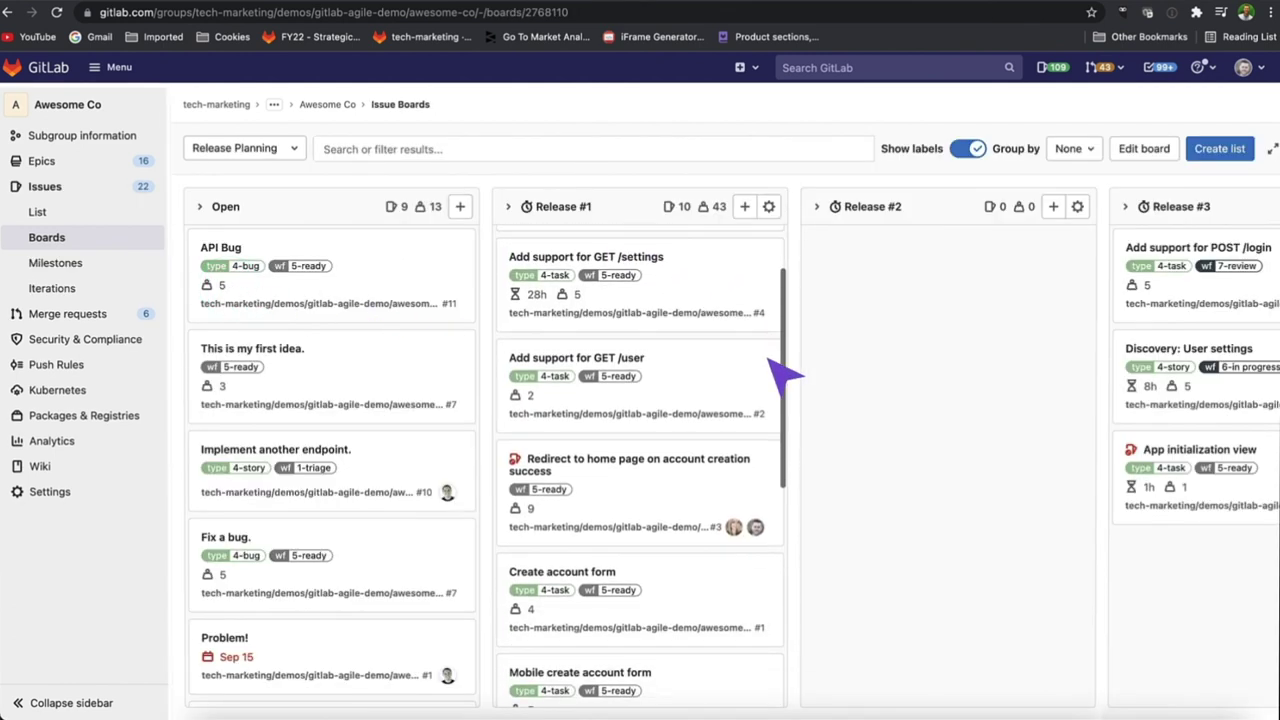
{"action": "scroll", "coordinate": [785, 372], "scroll_direction": "up", "scroll_amount": 2}
{"action": "left_click_drag", "start_coordinate": [674, 286], "coordinate": [1140, 578]}
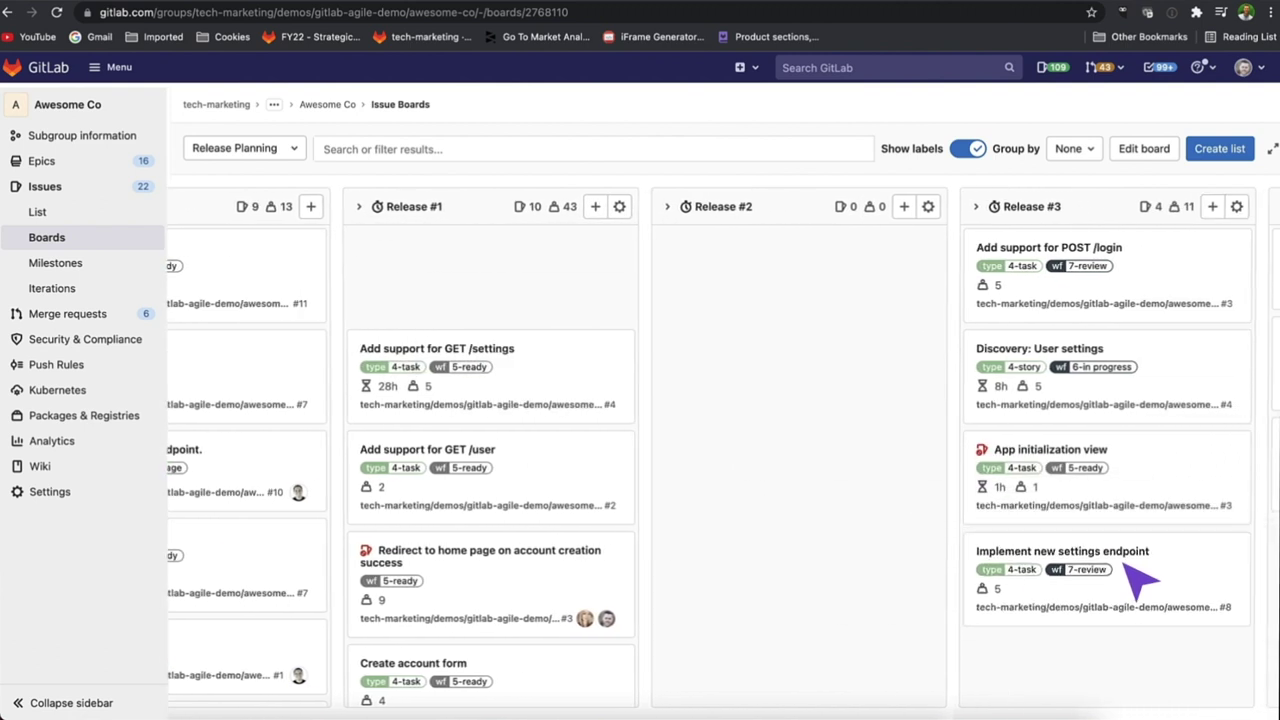
Reopen the epics roadmap and check the v1.0 Launch [XL] epic's dates and completed weight near the end of the quarter.
{"action": "left_click", "coordinate": [66, 162]}
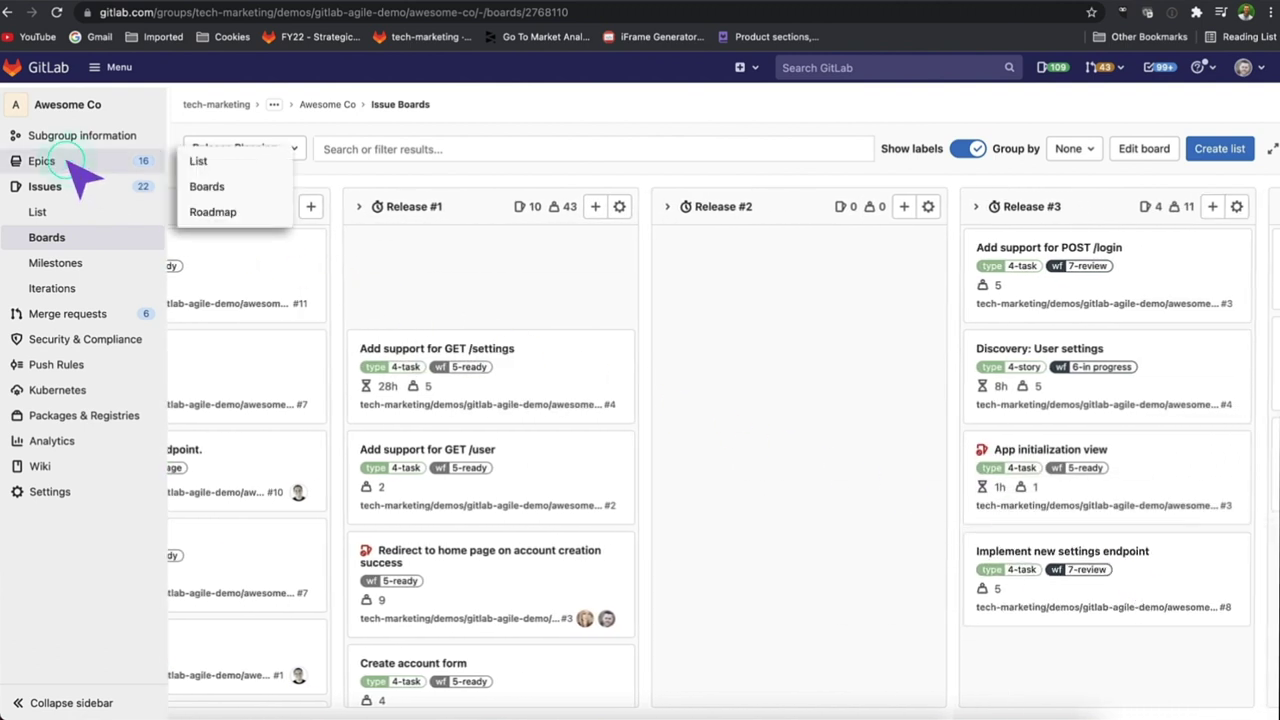
{"action": "left_click", "coordinate": [238, 190]}
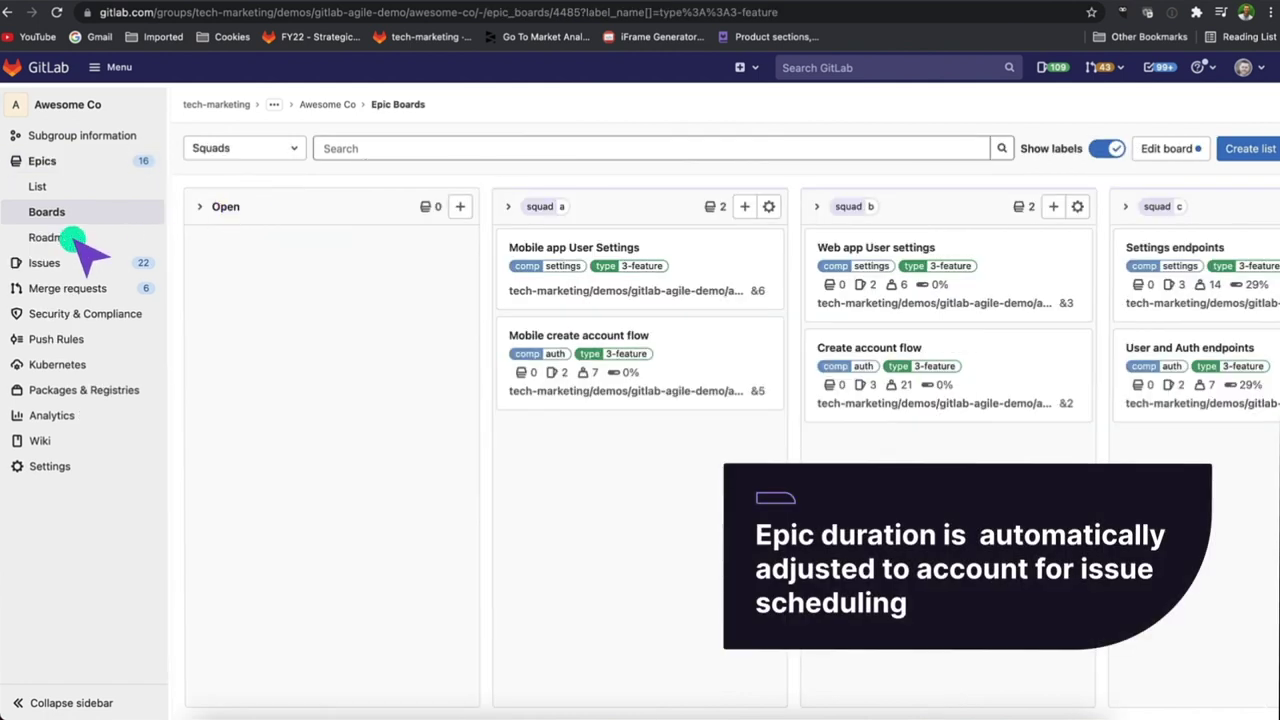
{"action": "left_click", "coordinate": [70, 239]}
{"action": "scroll", "coordinate": [462, 360], "scroll_direction": "right", "scroll_amount": 10}
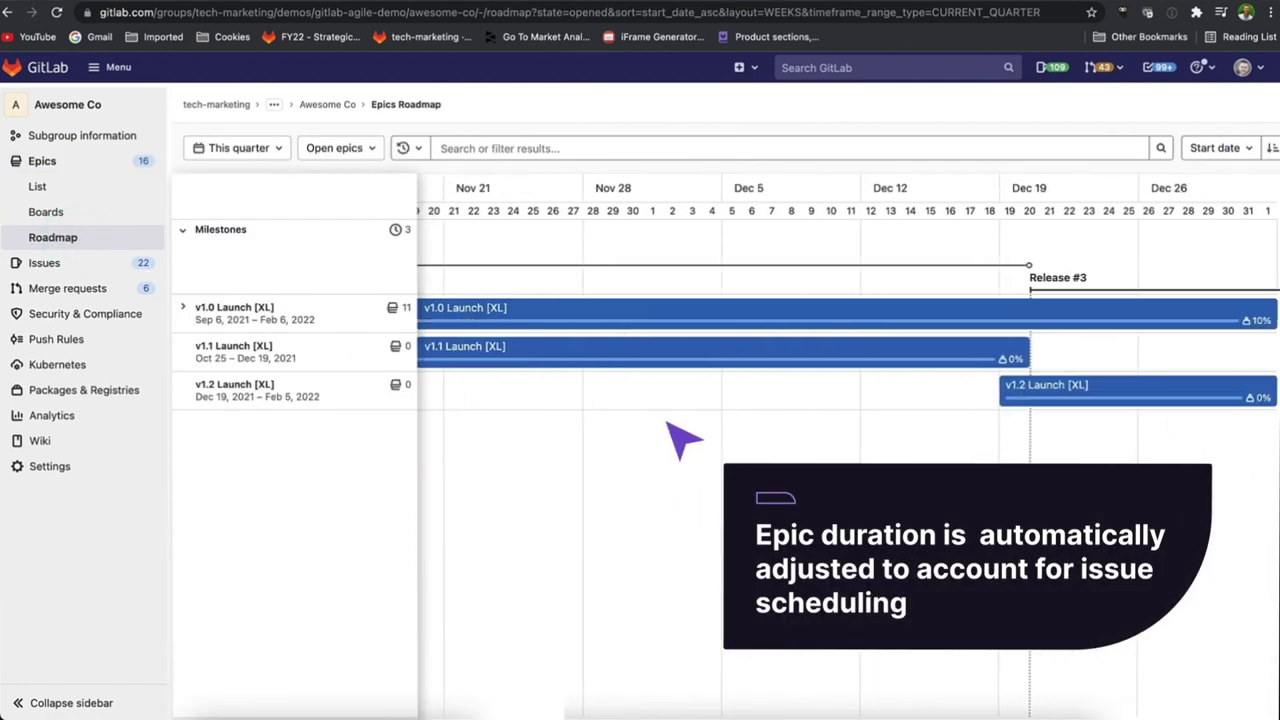
{"action": "mouse_move", "coordinate": [1188, 343]}
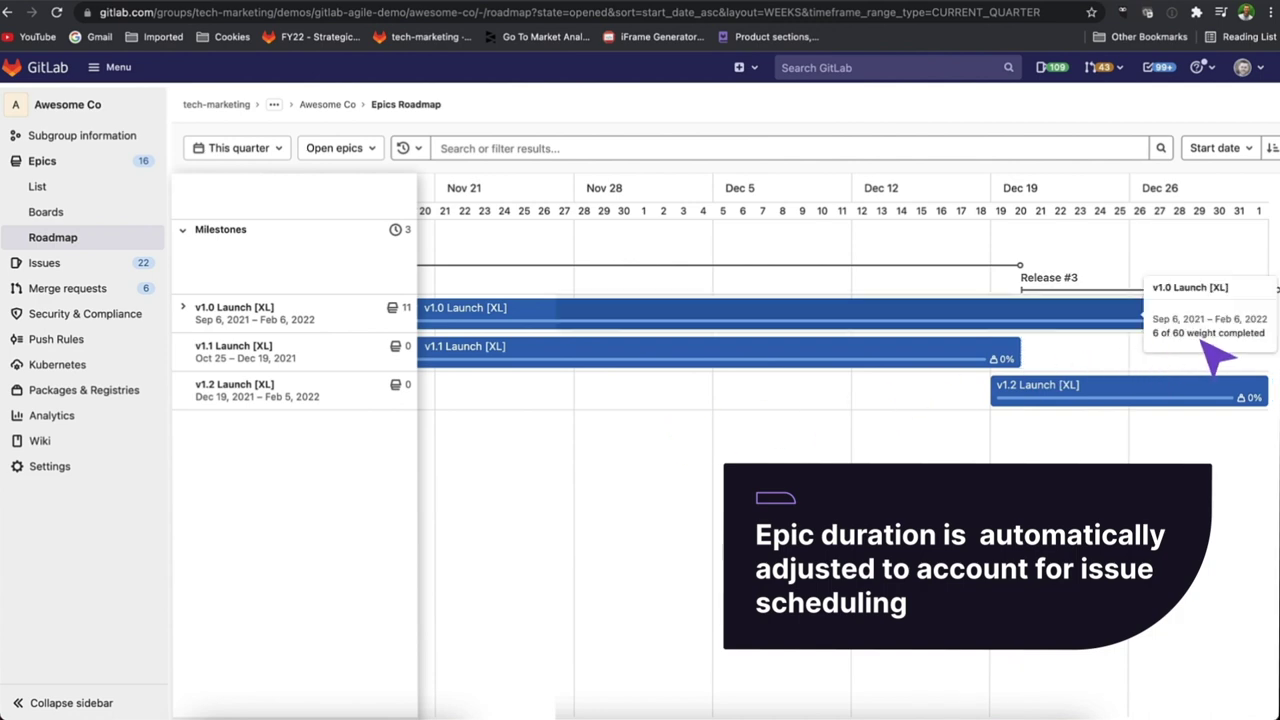